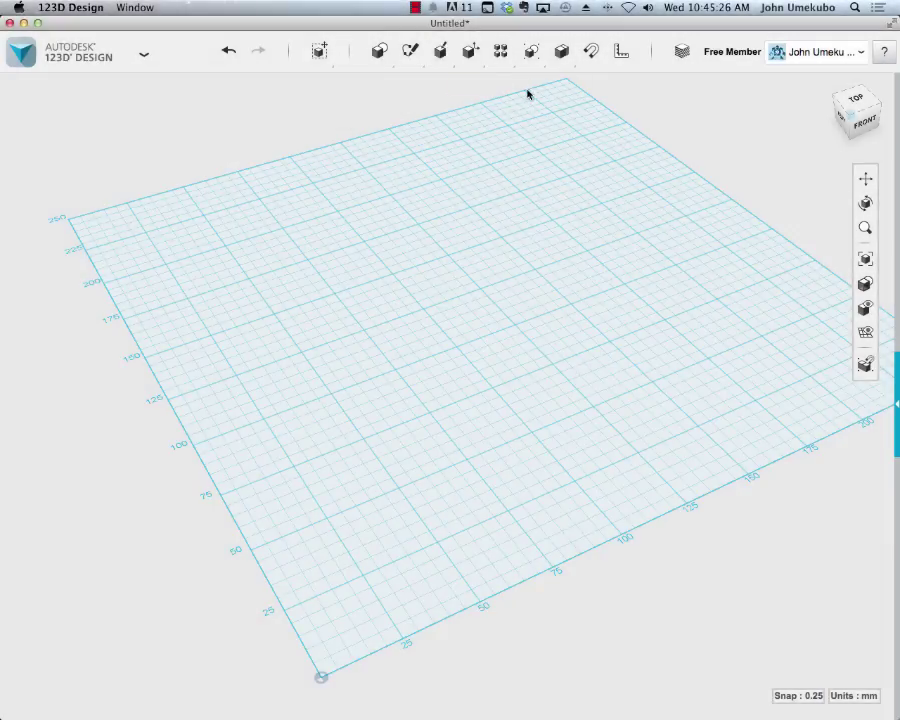
Place a box primitive 120 mm long, 120 mm wide and 10 mm high on the grid
mouse_move(493, 60)
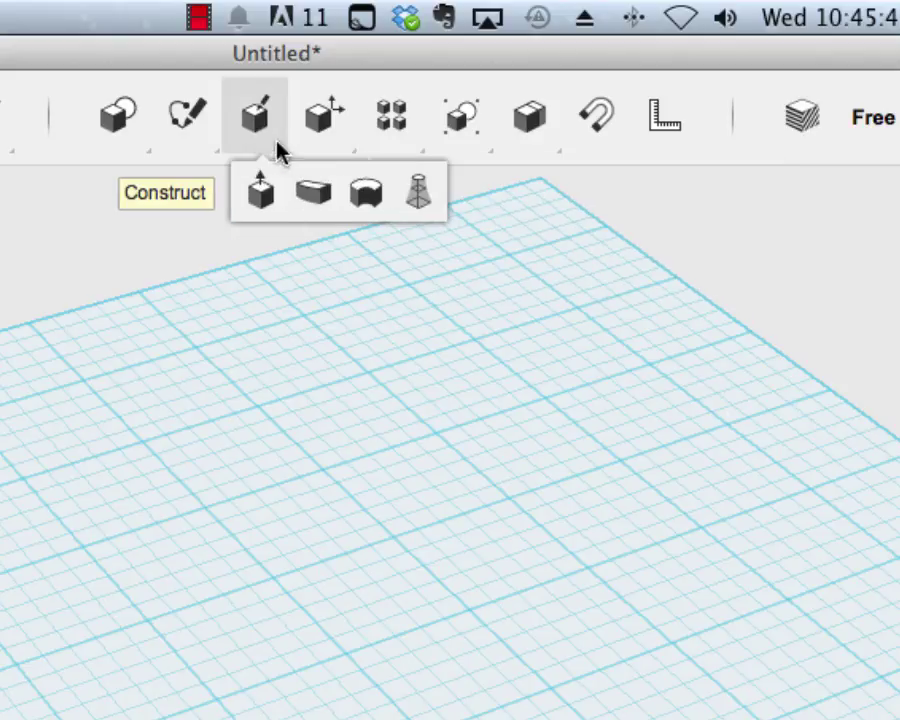
mouse_move(145, 135)
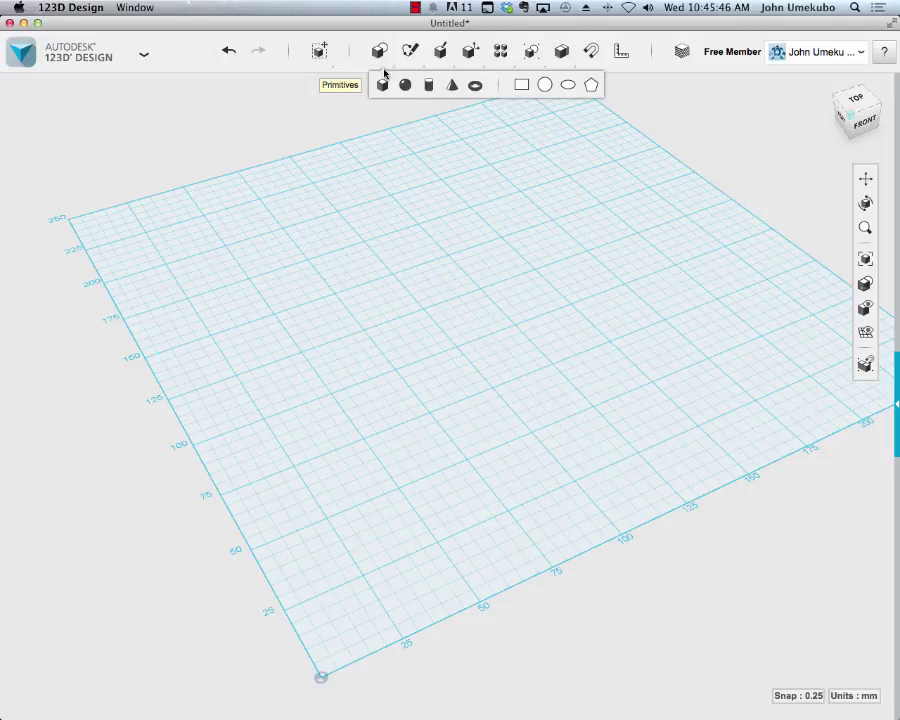
mouse_move(500, 50)
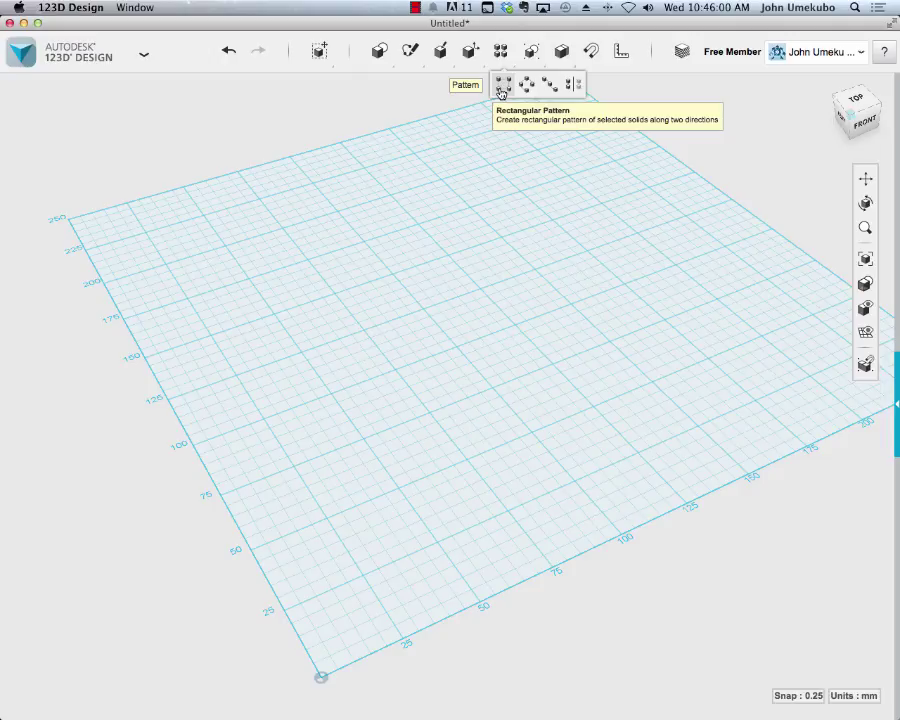
mouse_move(379, 50)
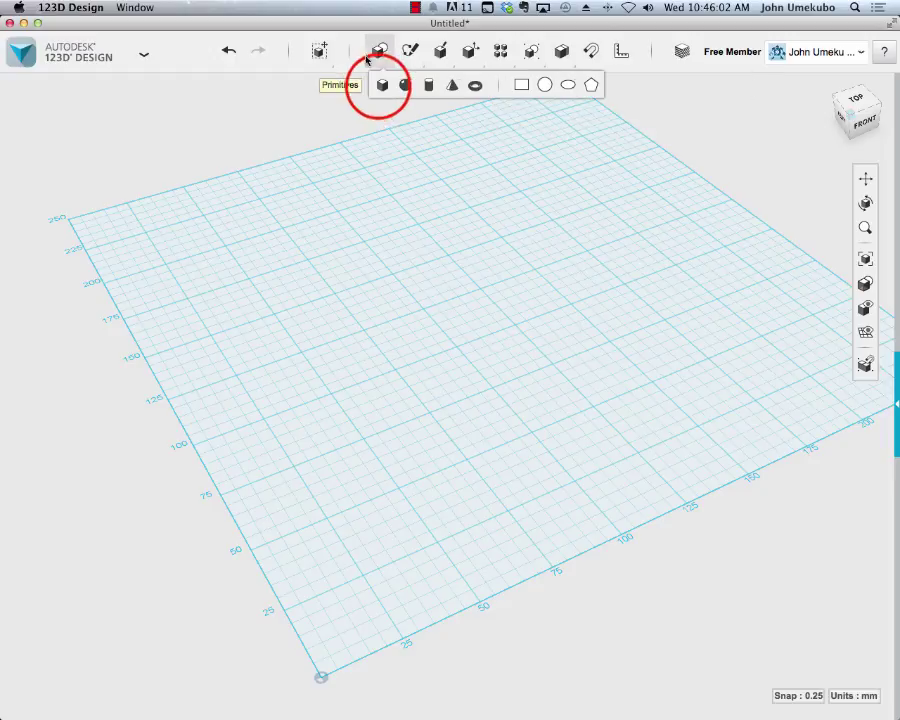
click(381, 87)
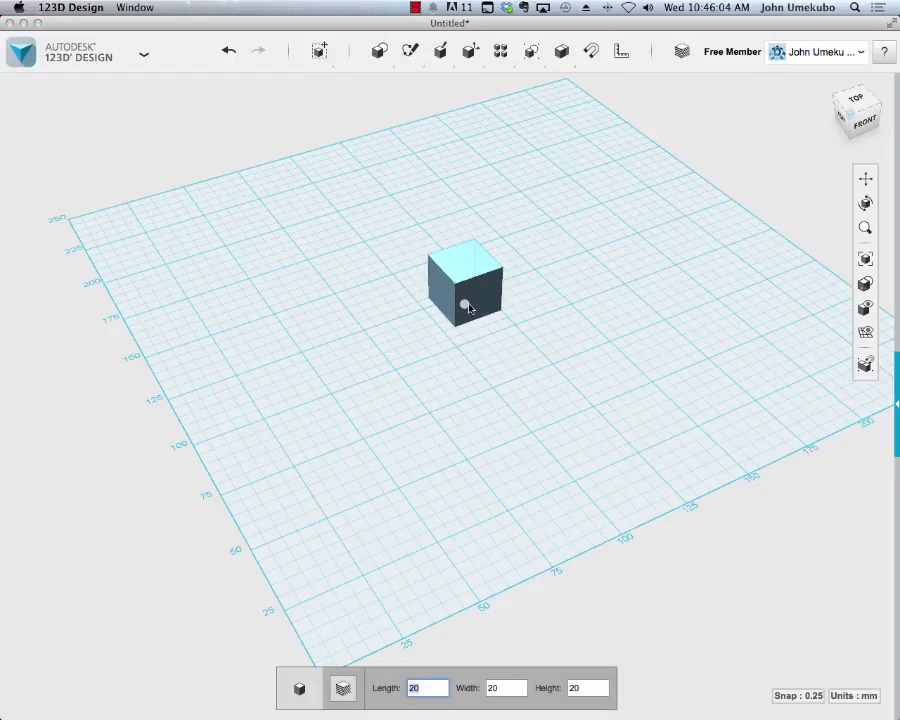
text(120)
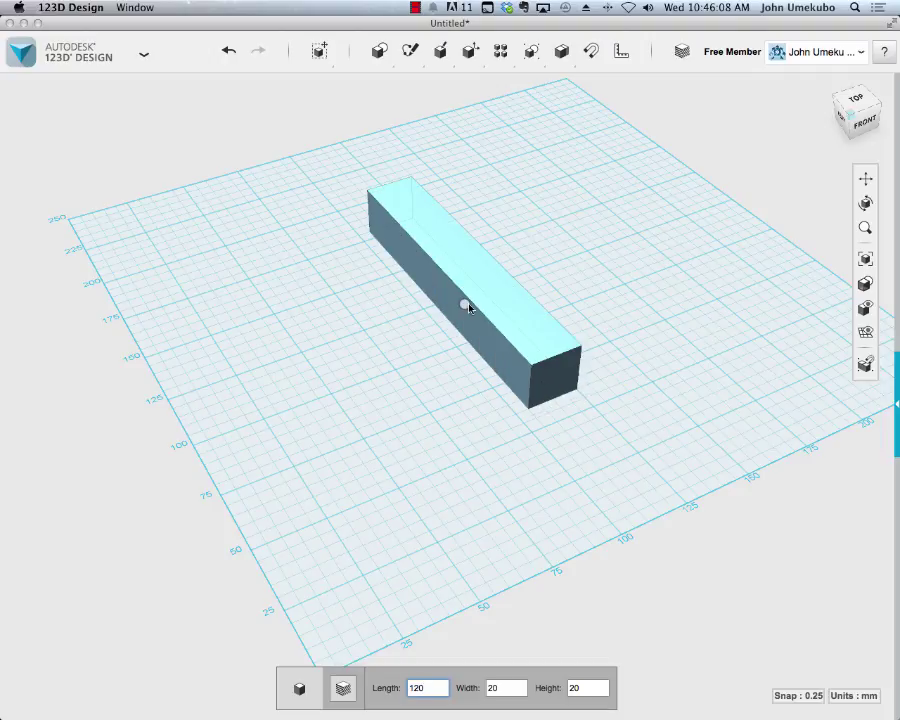
key(Tab)
text(120)
key(Tab)
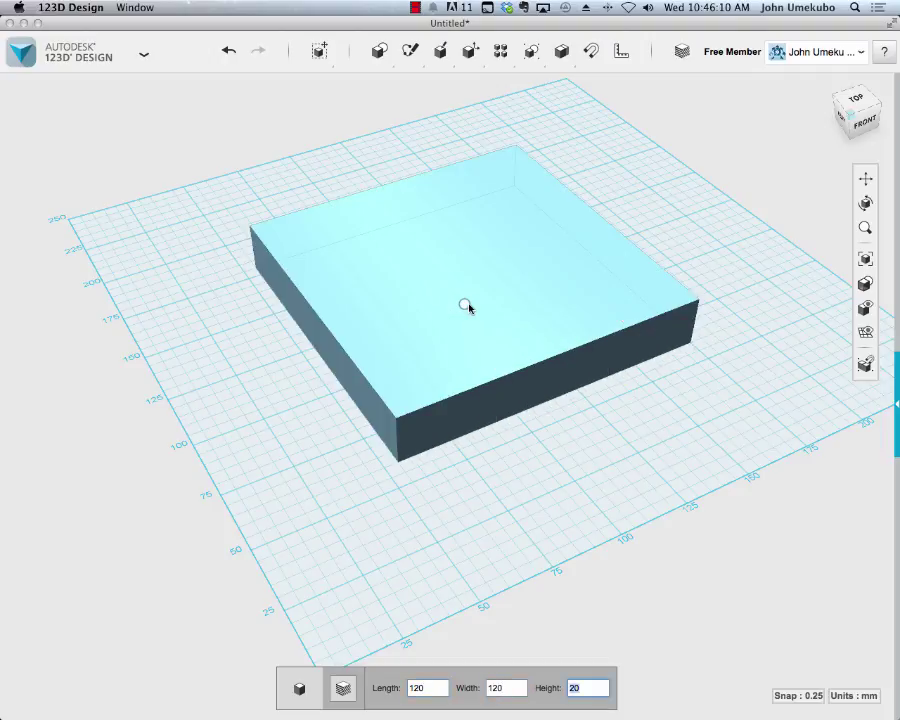
text(10)
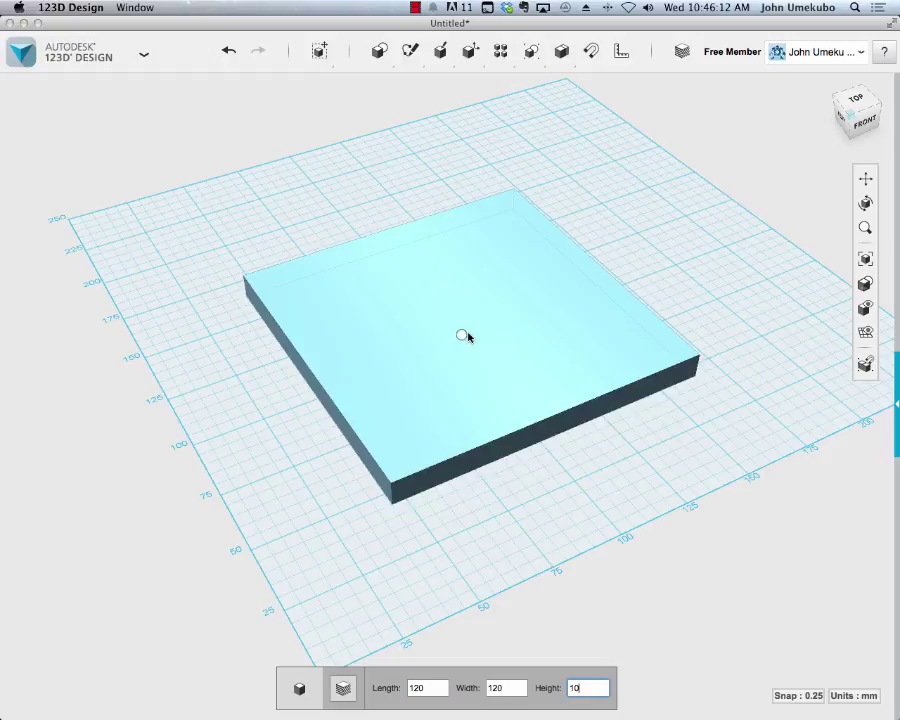
click(482, 336)
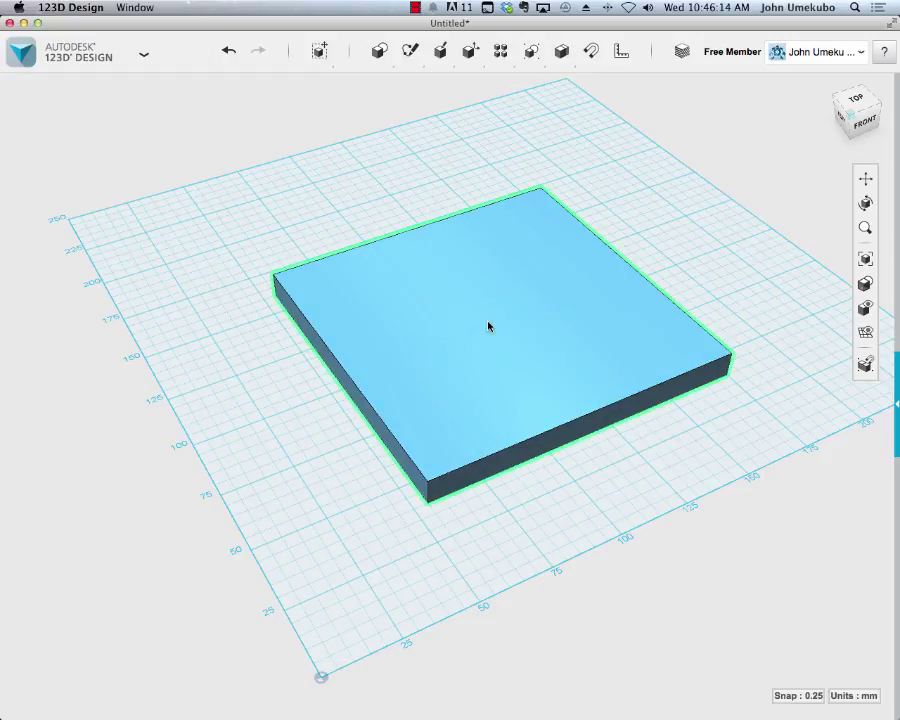
Add a 10 mm sphere and move it onto the slab's front corner, then orbit lower
mouse_move(379, 58)
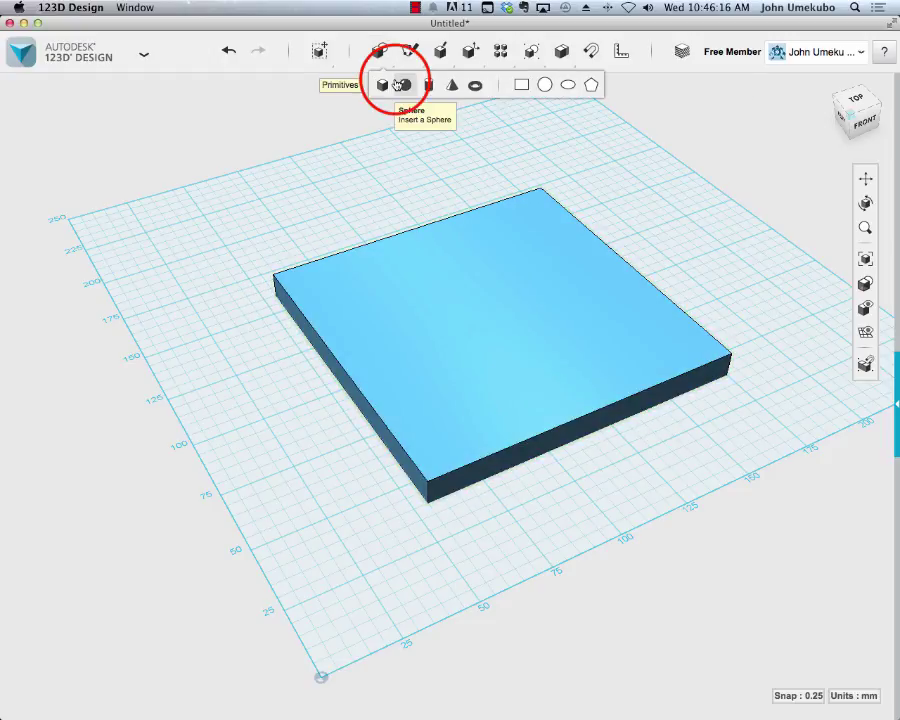
click(405, 84)
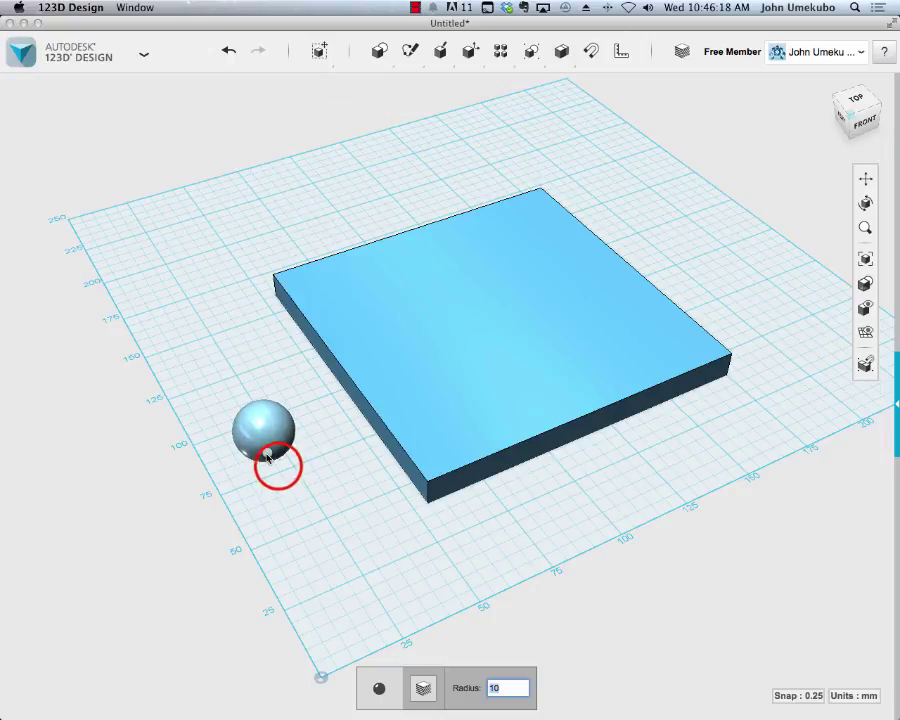
click(274, 450)
drag(270, 447, 438, 474)
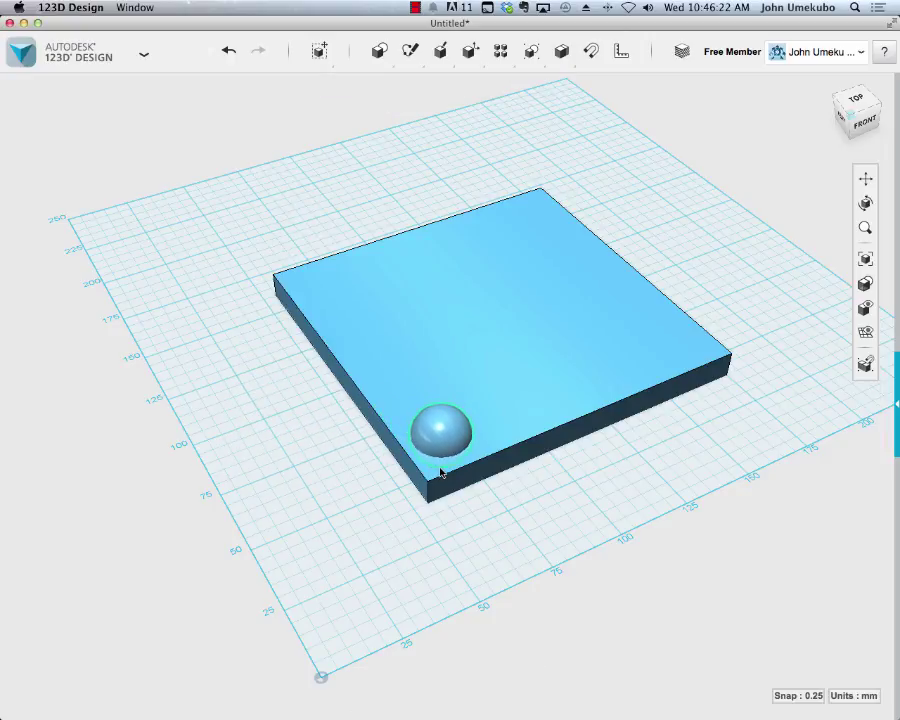
click(445, 479)
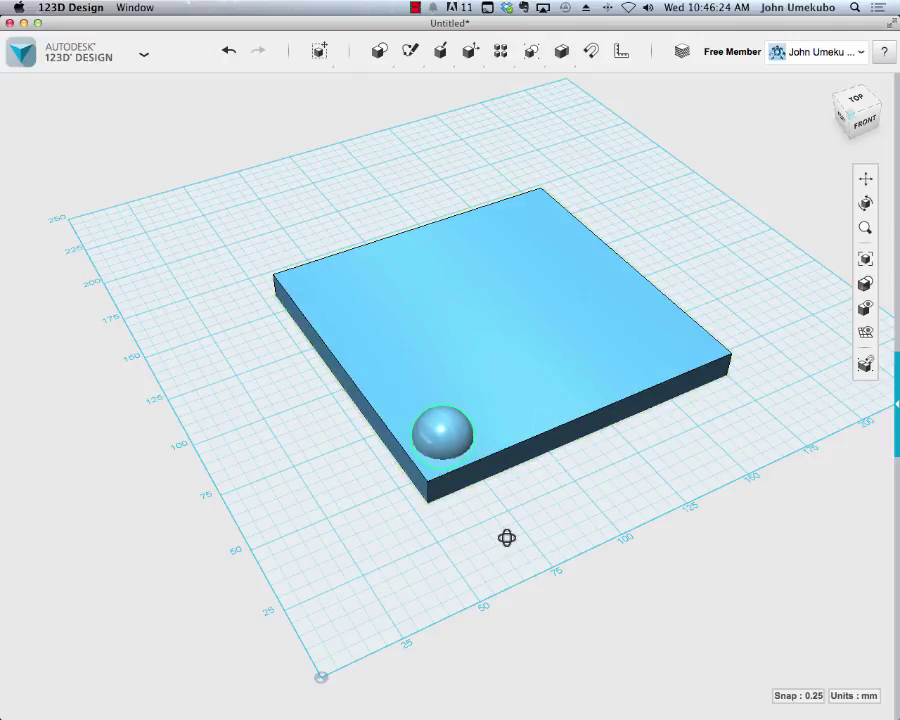
right_drag(508, 535, 498, 558)
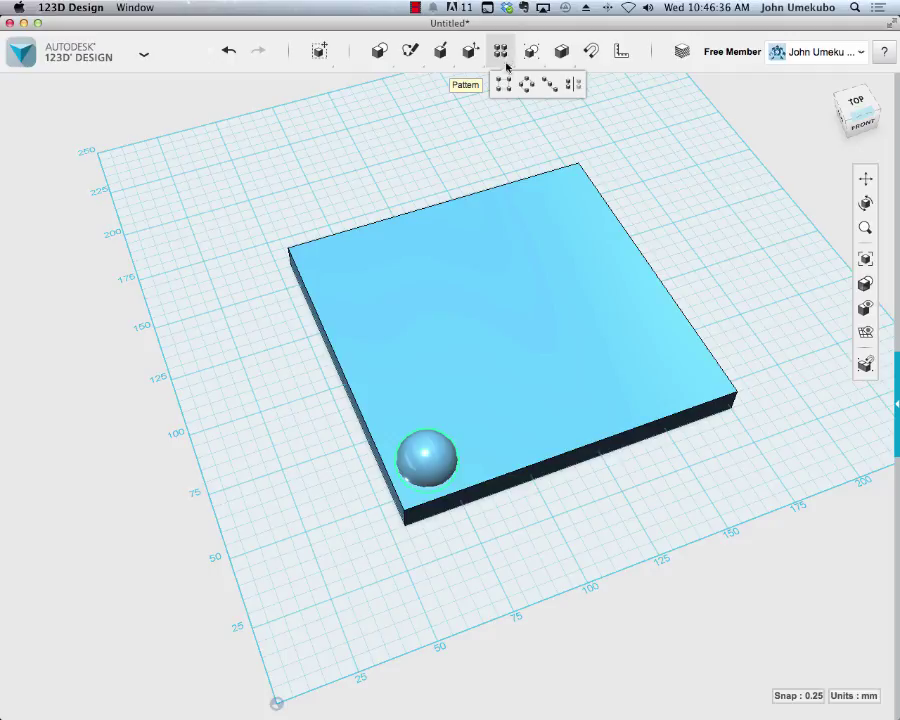
Start a rectangular pattern with the sphere as solid and the slab's front edge as direction
click(507, 89)
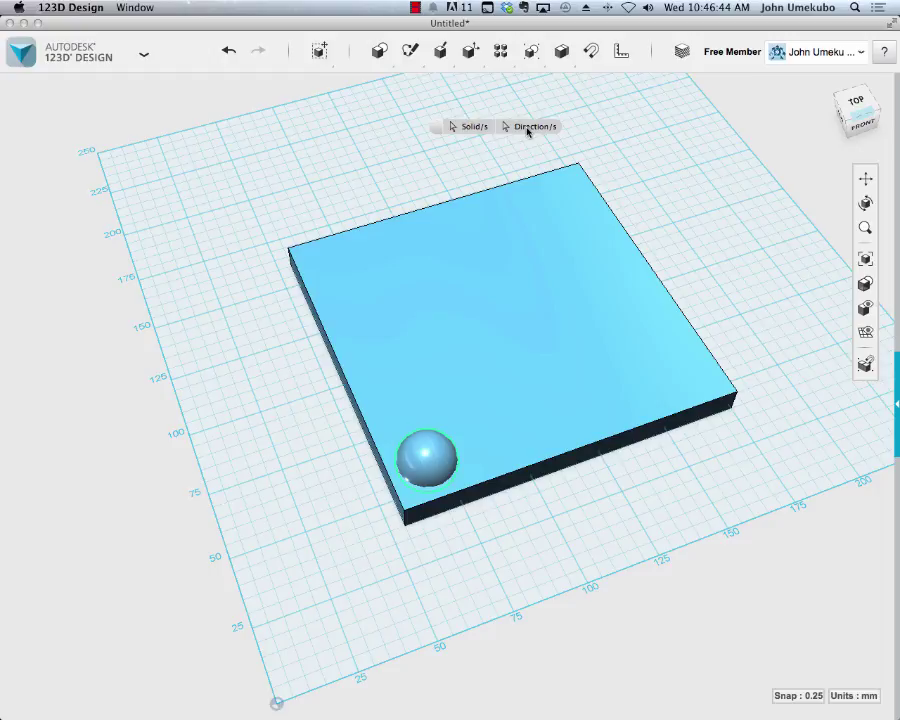
click(466, 126)
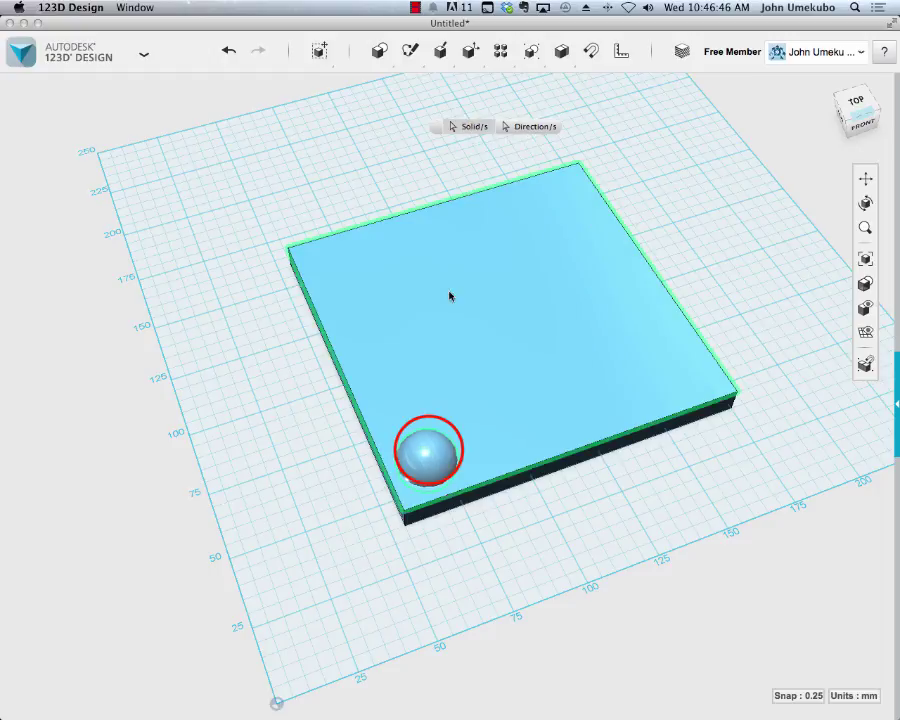
click(430, 454)
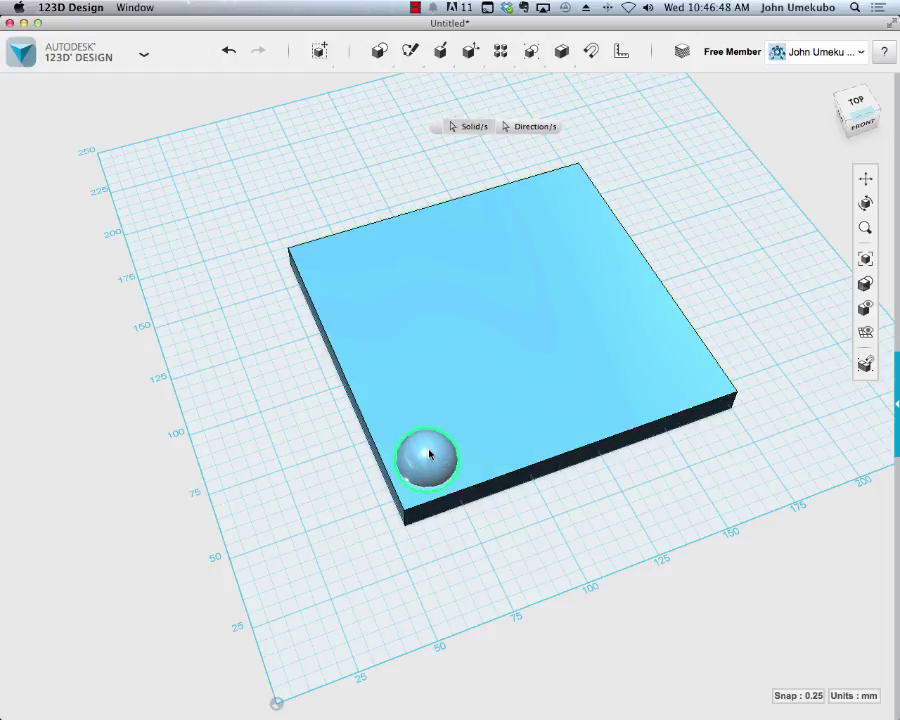
click(518, 128)
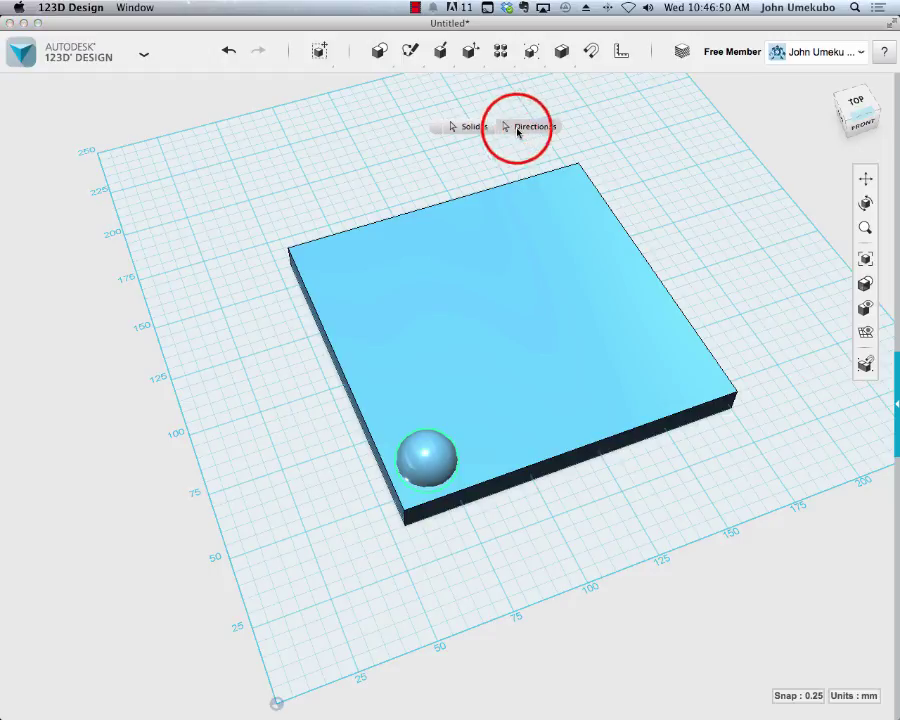
click(533, 468)
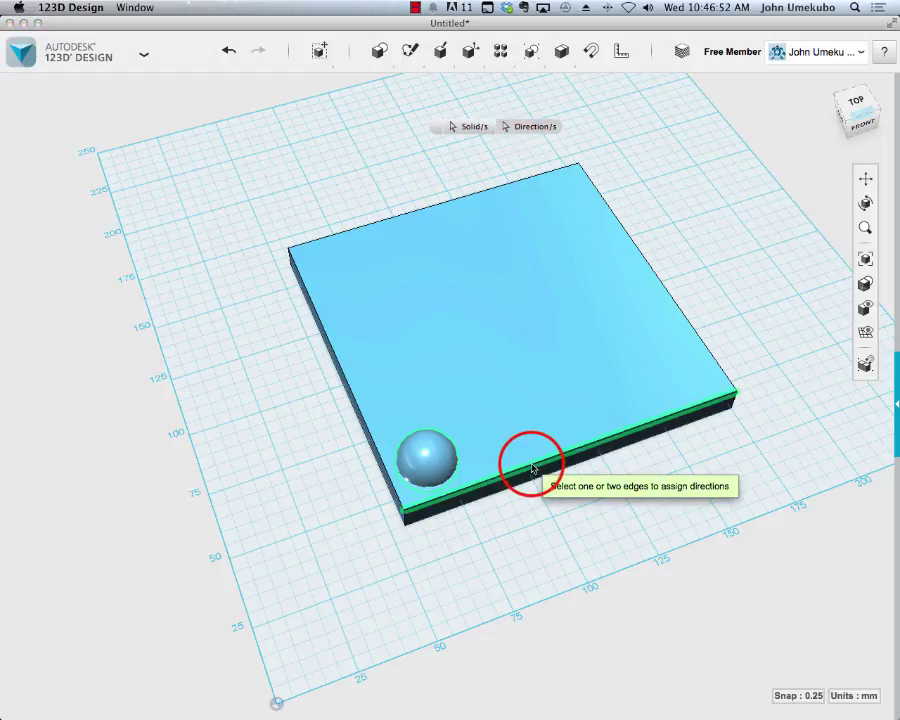
Add the slab's left edge as a second direction and spread four spheres along the front edge
click(354, 397)
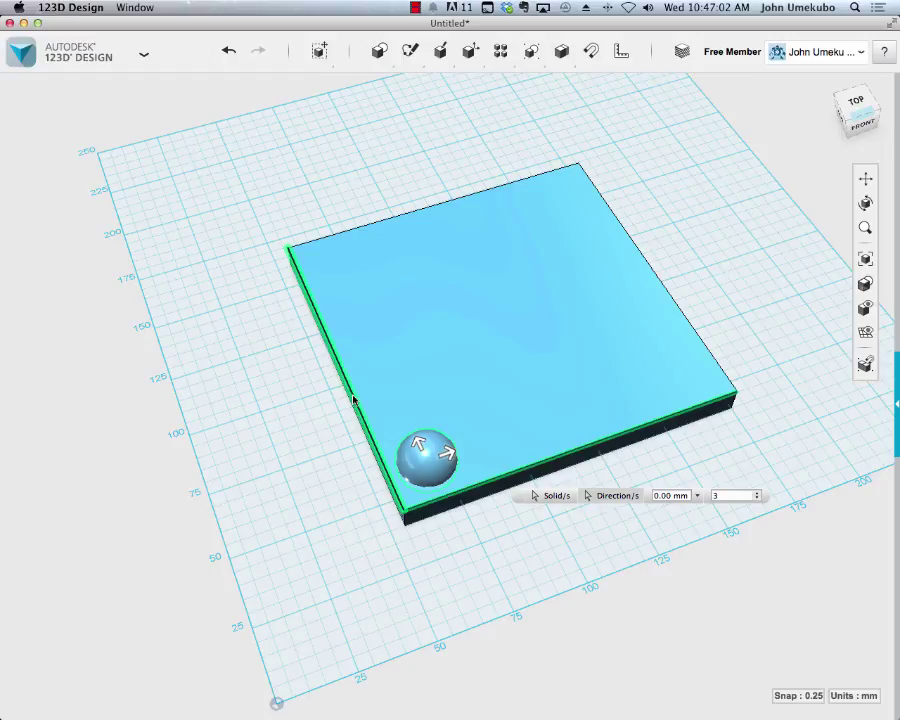
click(758, 496)
click(758, 493)
click(446, 450)
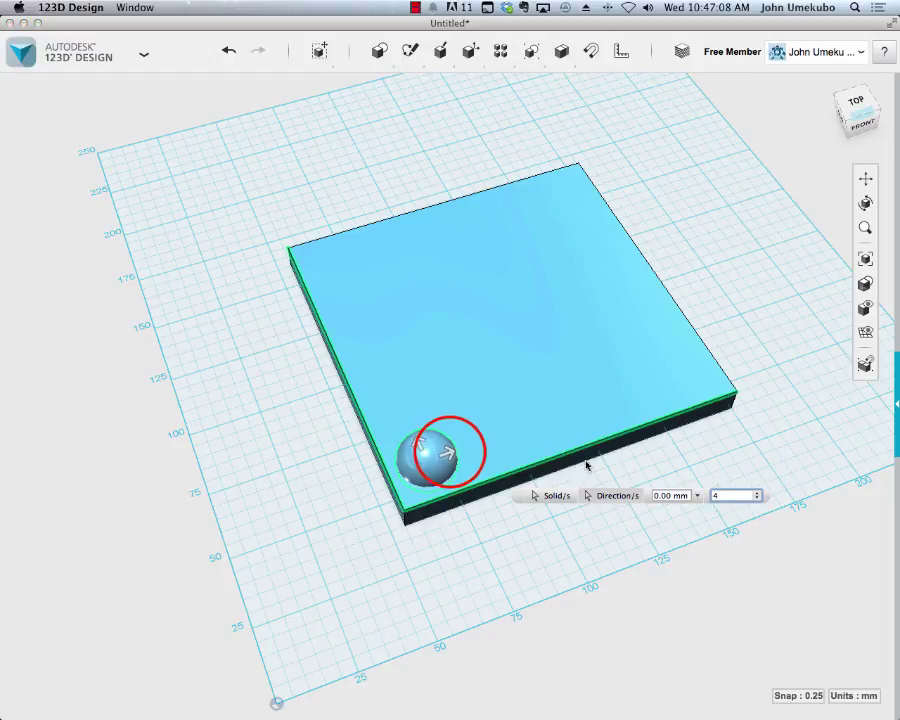
drag(446, 450, 698, 381)
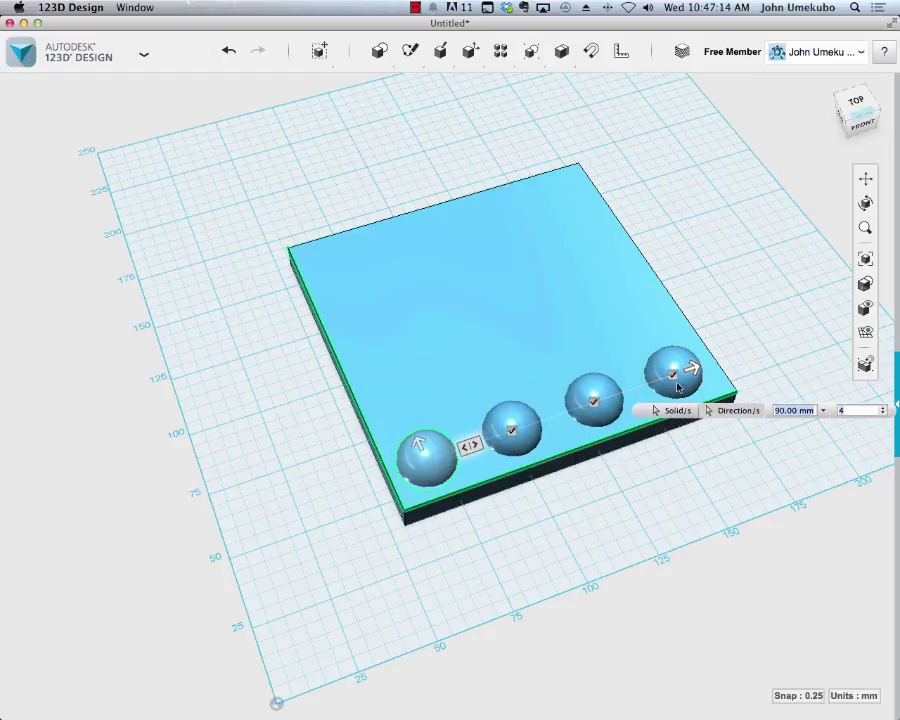
Spread the sphere rows up the plate, four per row, to an 85 mm spacing
click(414, 438)
drag(414, 438, 370, 317)
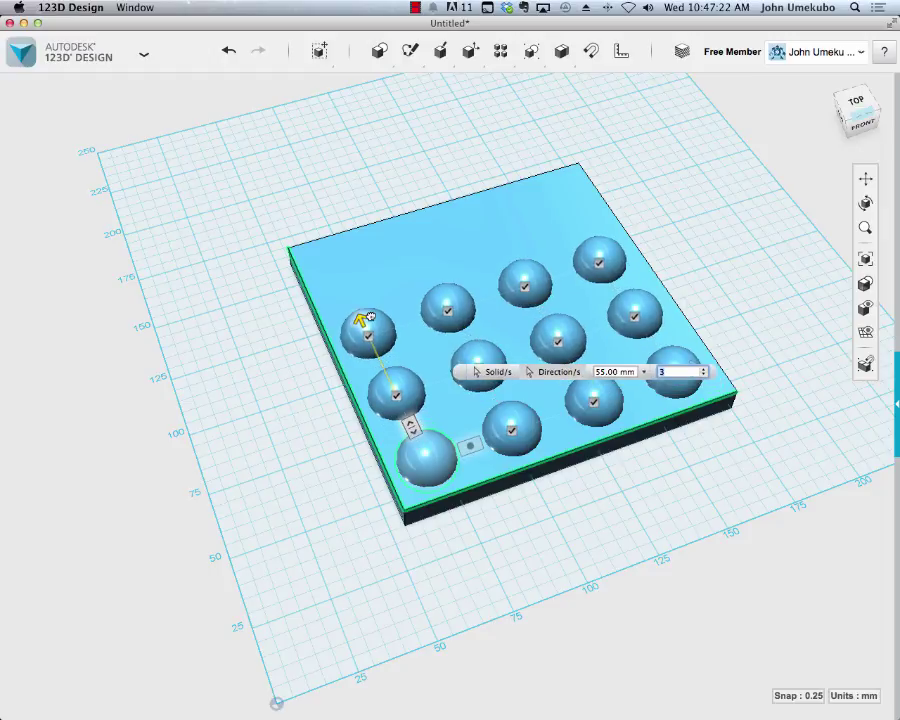
click(705, 371)
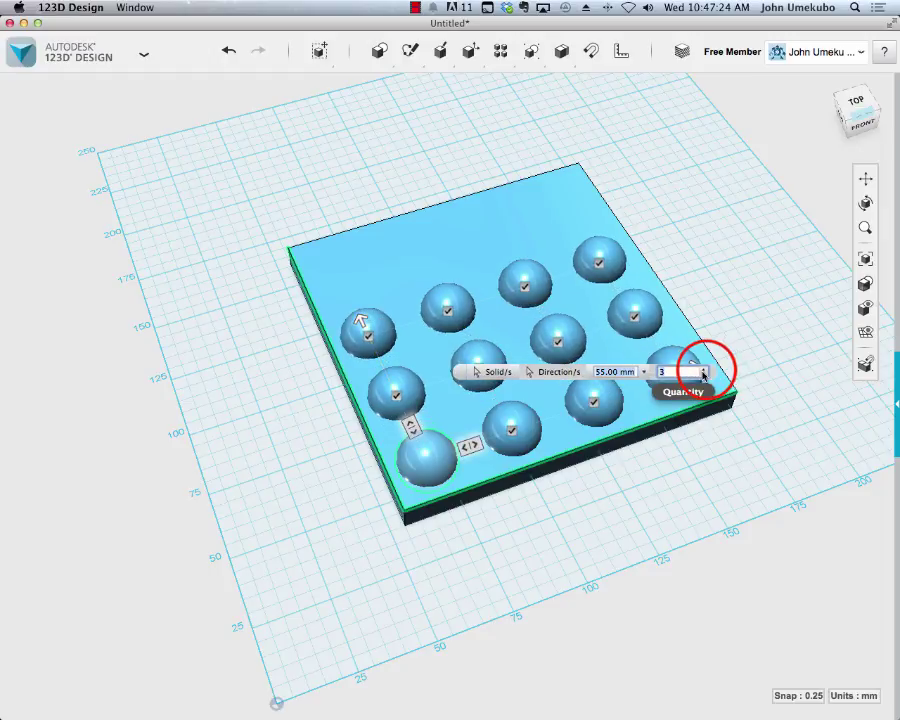
click(362, 320)
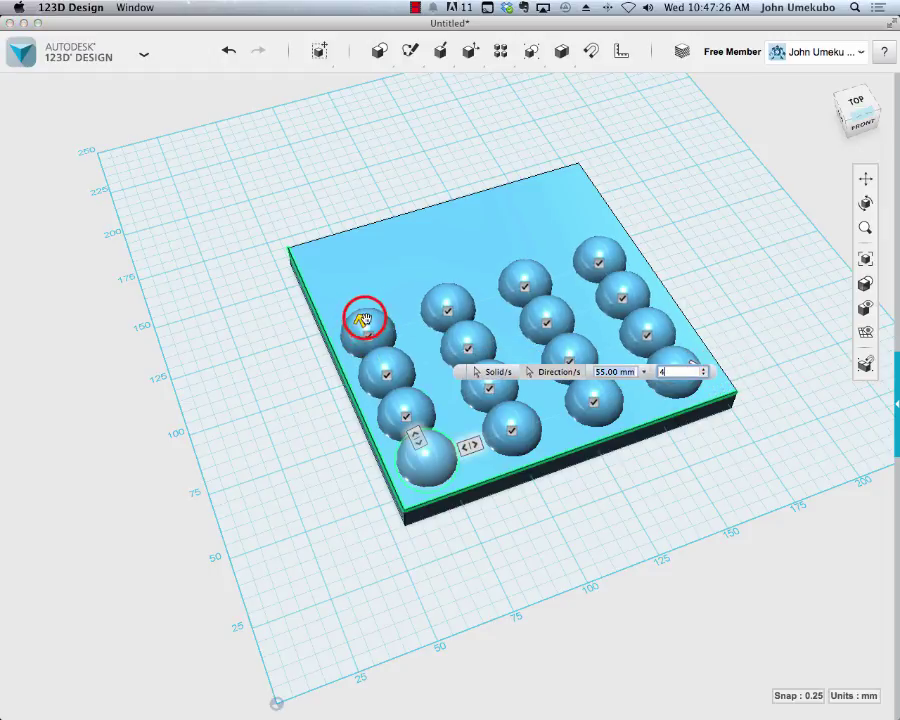
drag(362, 320, 333, 262)
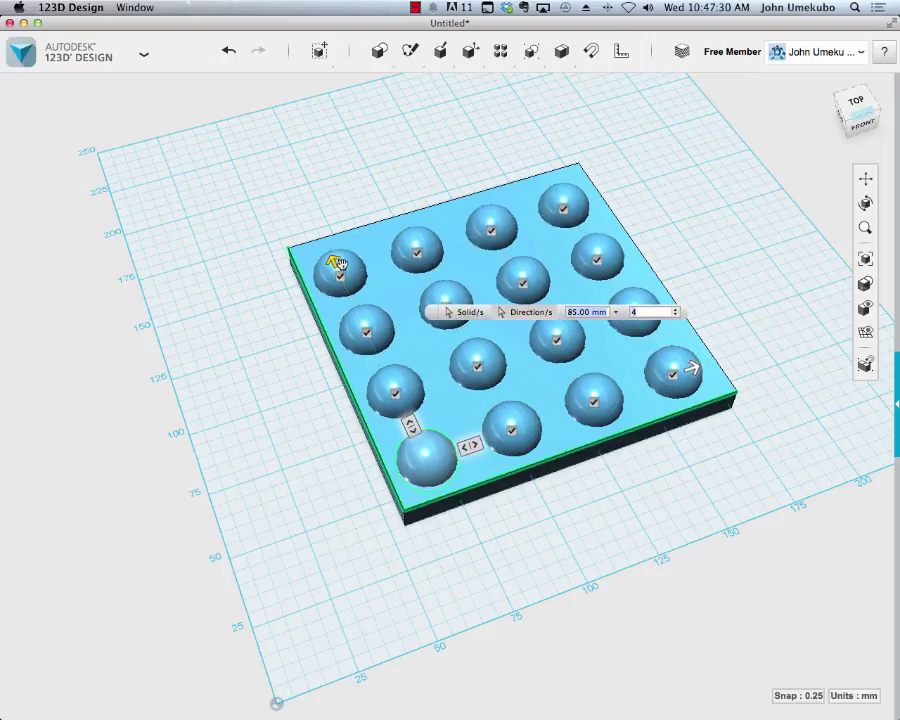
From the top view, widen row spacing to 90 mm and column spacing, then commit the pattern
click(857, 101)
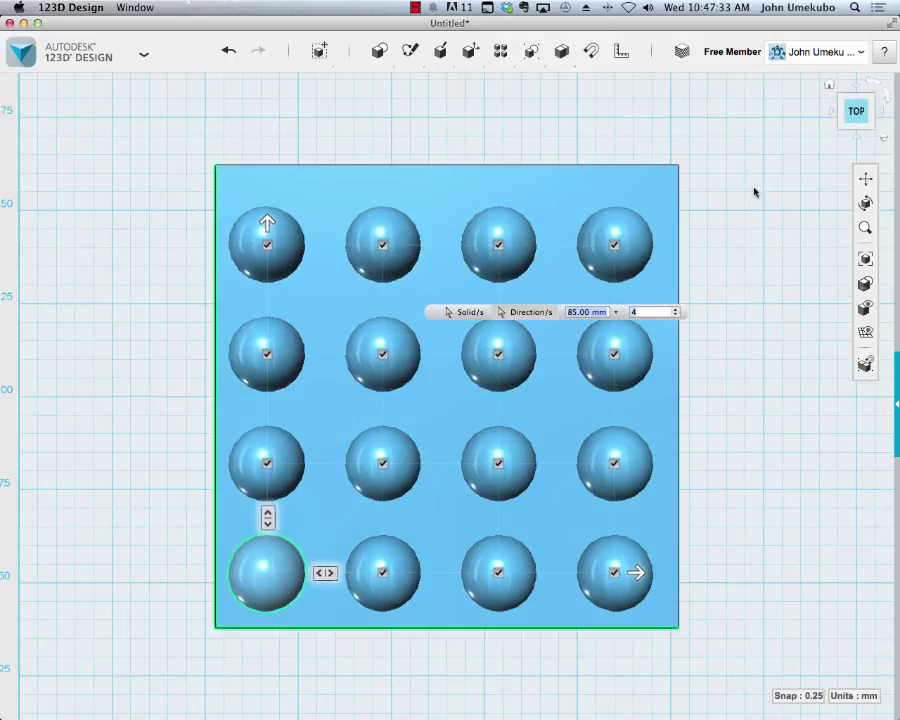
click(266, 224)
drag(266, 224, 266, 204)
click(633, 573)
mouse_move(633, 573)
mouse_down()
mouse_move(627, 569)
mouse_move(648, 574)
mouse_move(637, 573)
mouse_up()
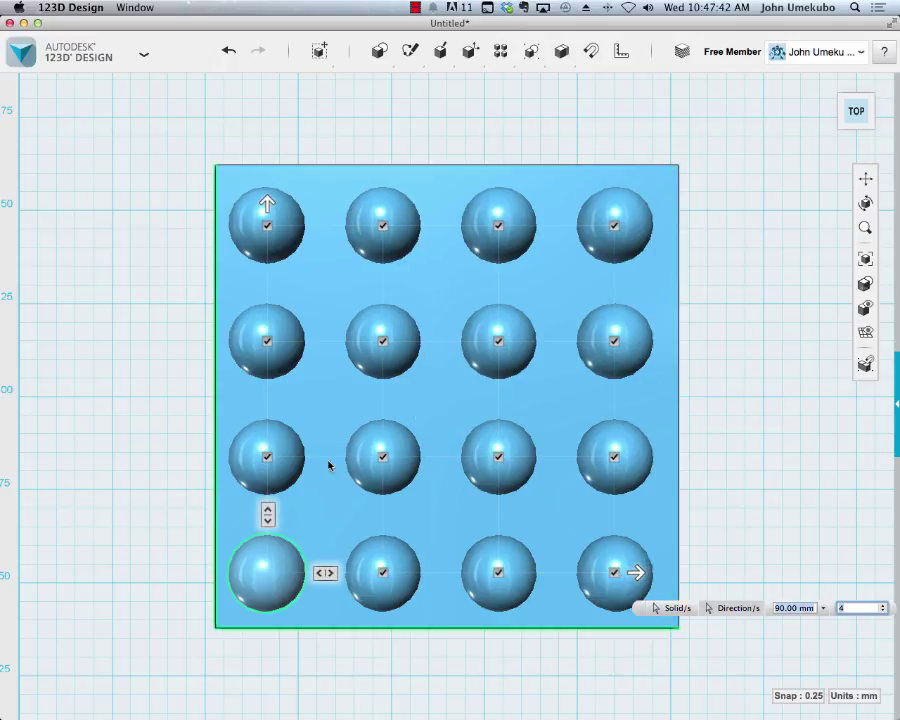
click(800, 452)
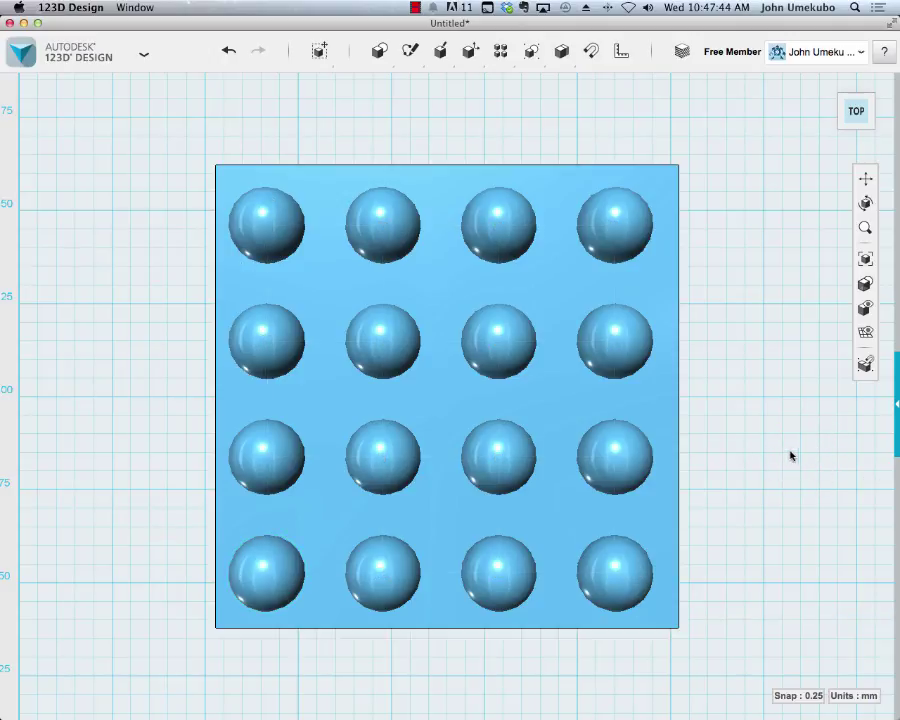
right_drag(730, 537, 726, 466)
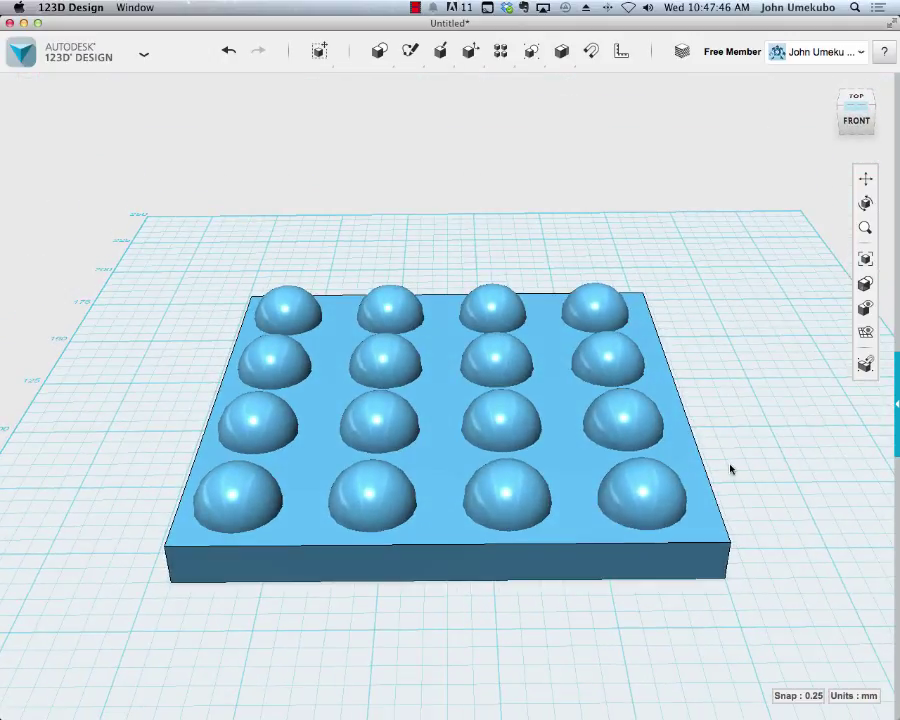
right_drag(634, 614, 668, 623)
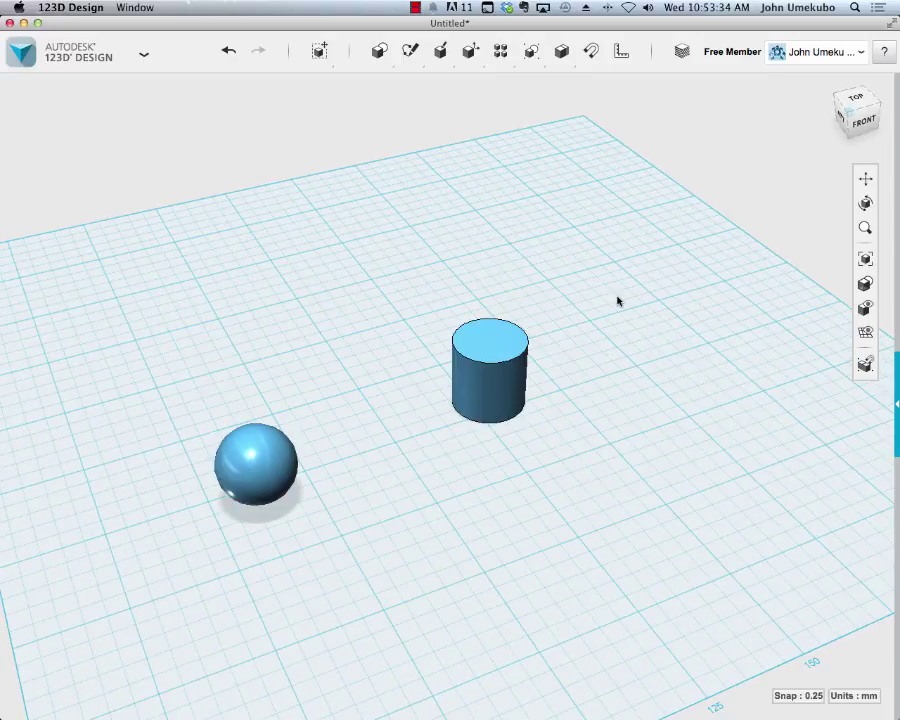
Start a circular pattern with the sphere as solid and the cylinder as its axis
mouse_move(500, 50)
mouse_move(475, 67)
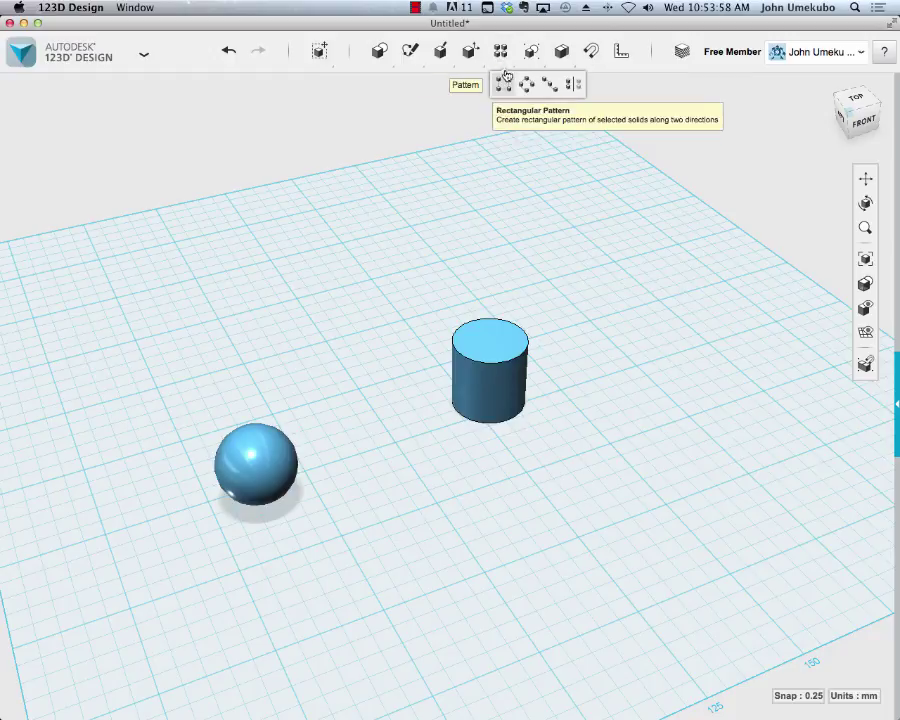
click(526, 84)
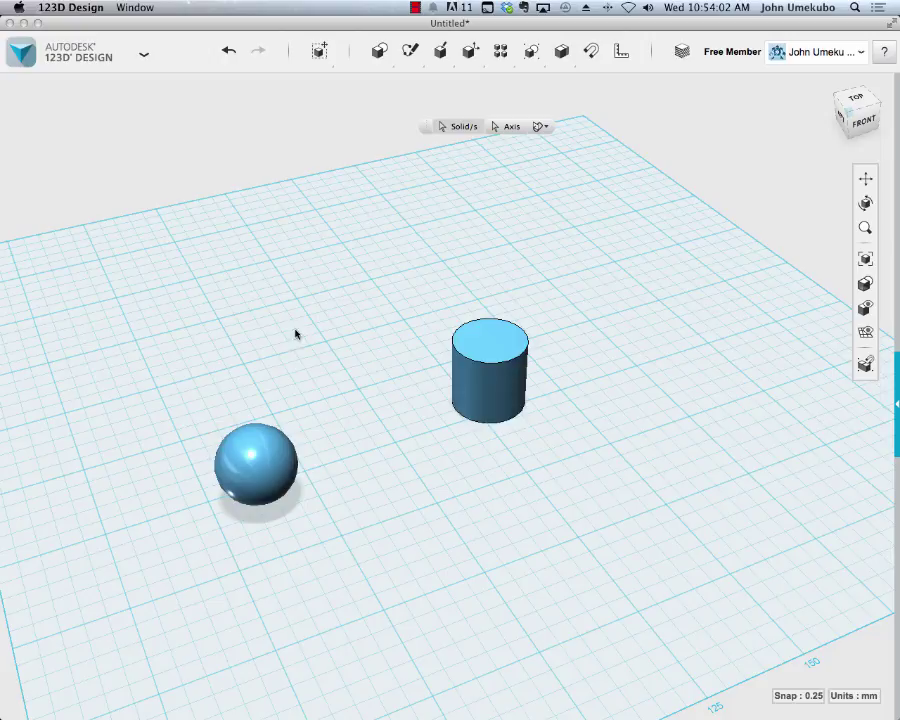
click(256, 458)
click(505, 126)
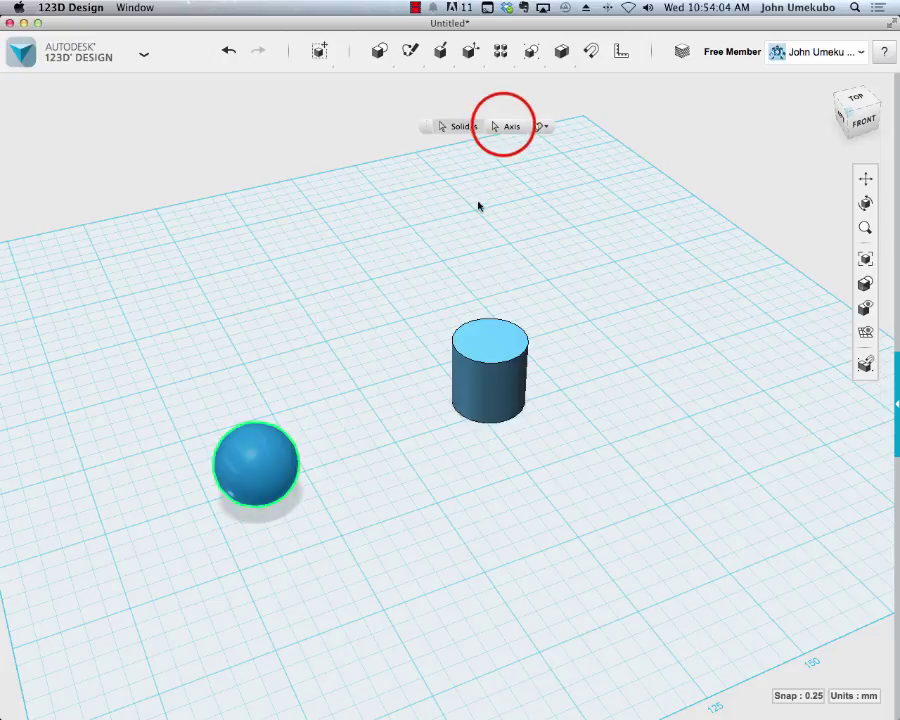
click(497, 350)
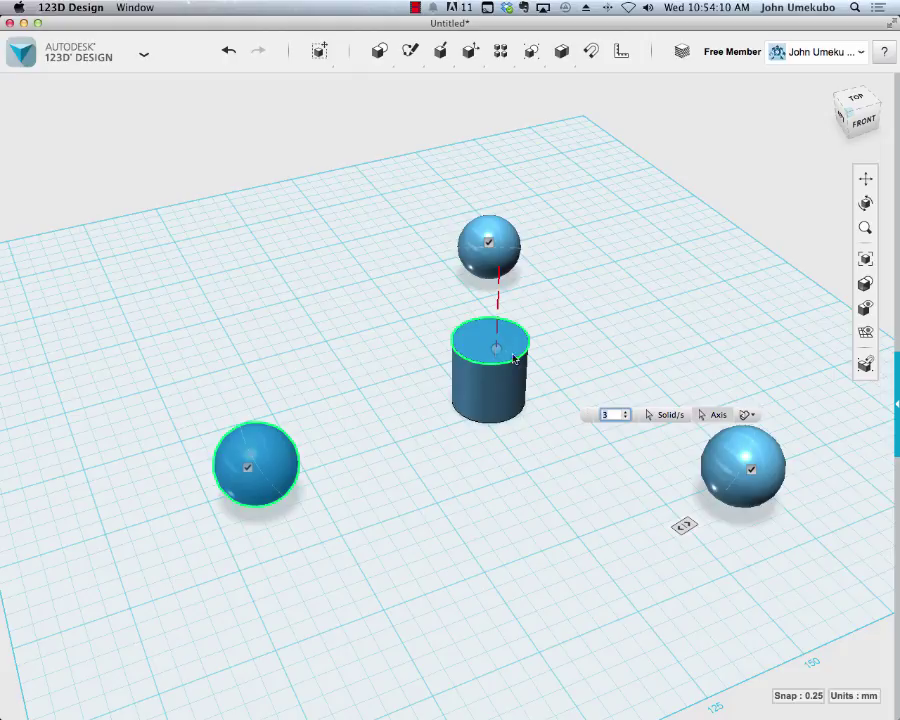
Raise the circular pattern count to 12 spheres and finish it
click(627, 420)
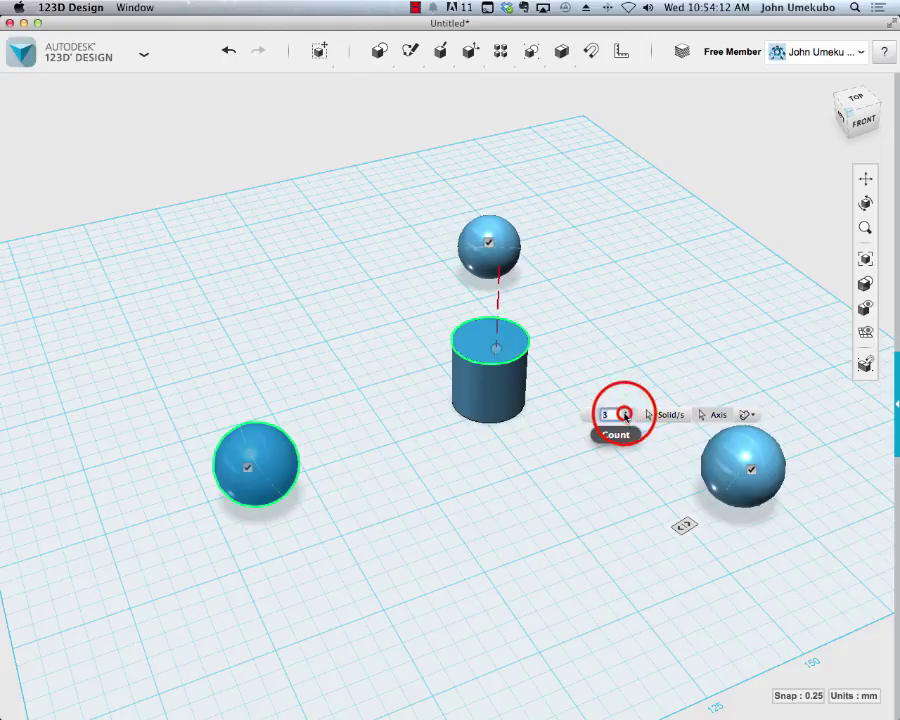
click(626, 416)
click(626, 416)
click(626, 416)
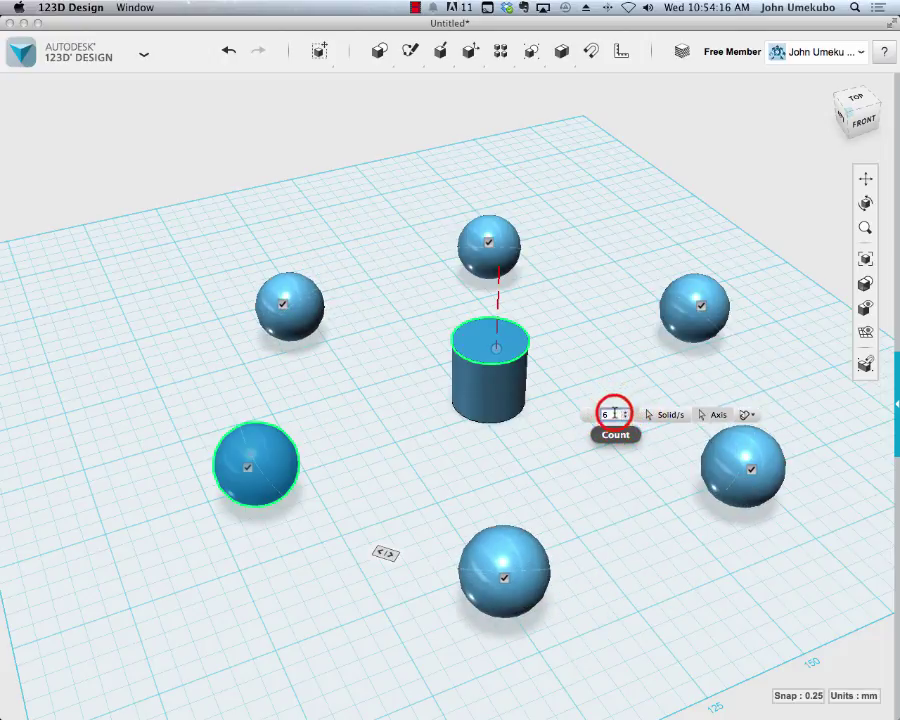
double_click(606, 414)
text(12)
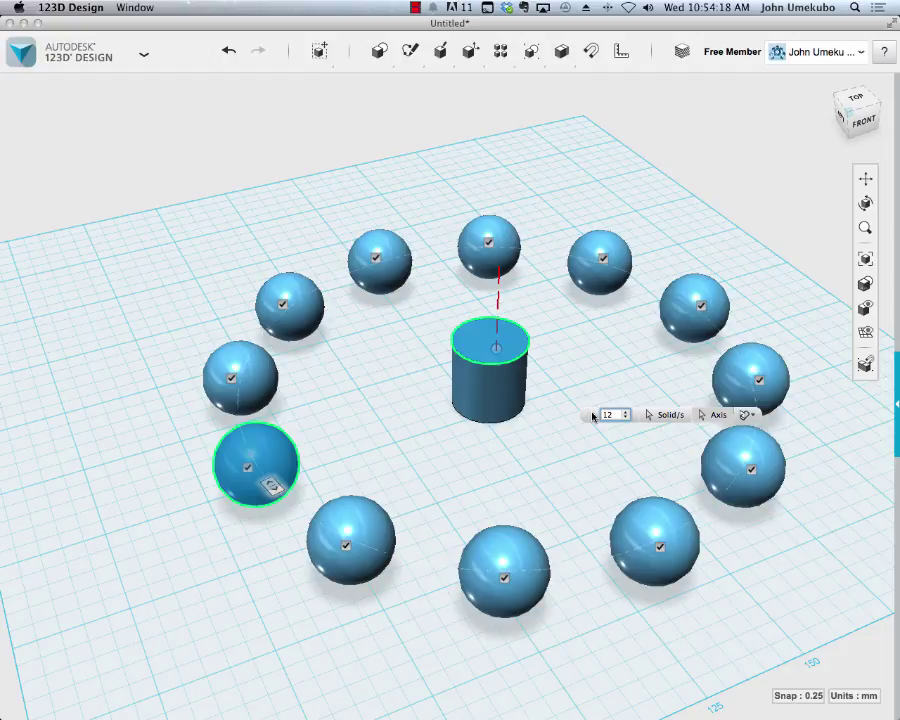
click(133, 467)
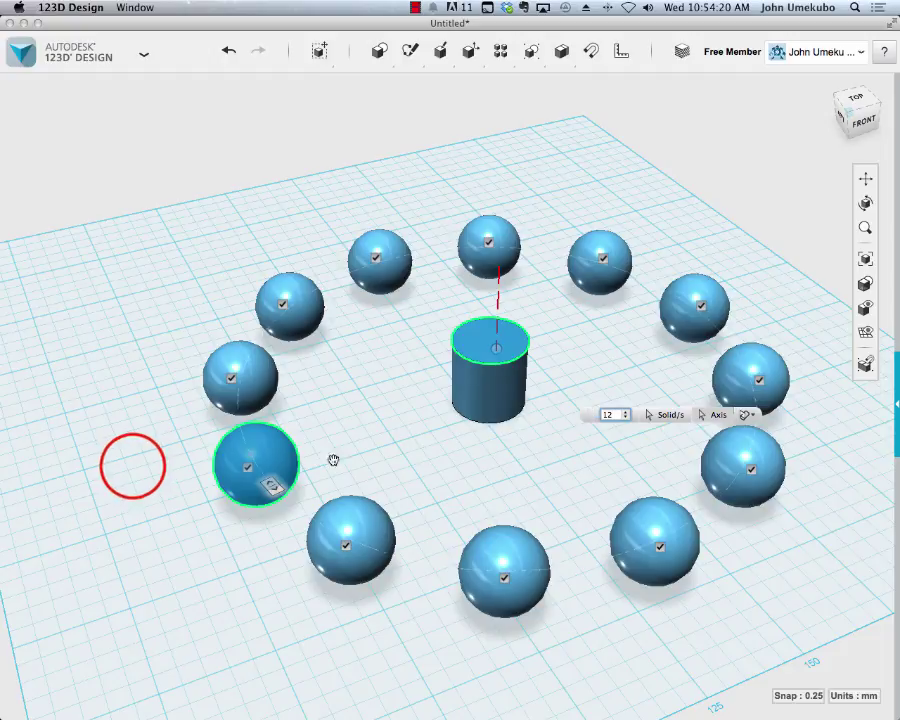
Orbit the view to look down on the ring of twelve spheres around the cylinder
right_drag(335, 422, 364, 452)
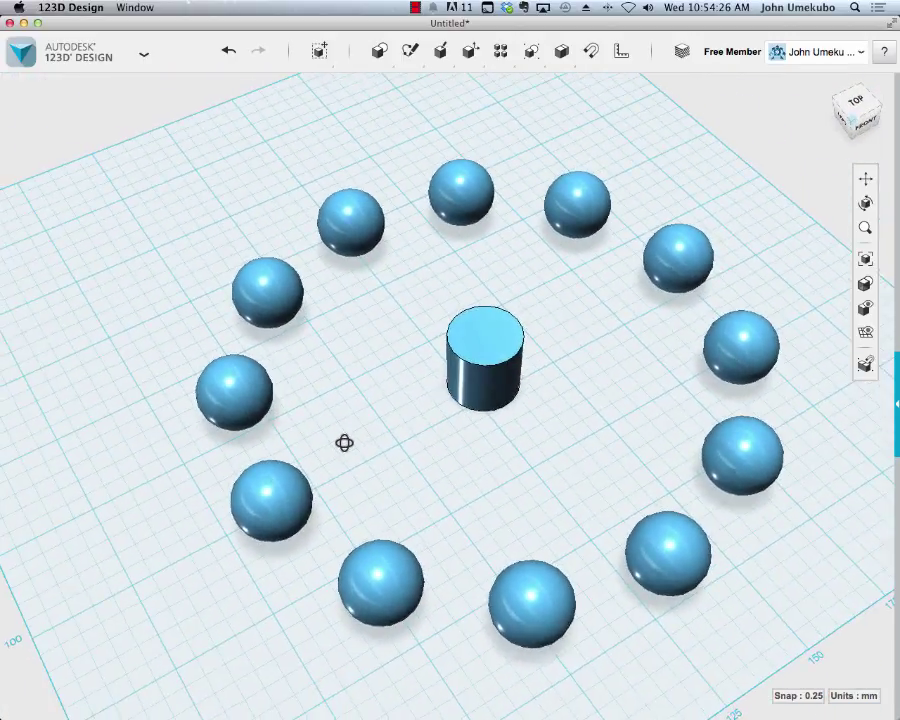
mouse_move(344, 442)
right_down()
mouse_move(326, 430)
mouse_move(382, 462)
mouse_move(428, 462)
mouse_move(341, 433)
right_up()
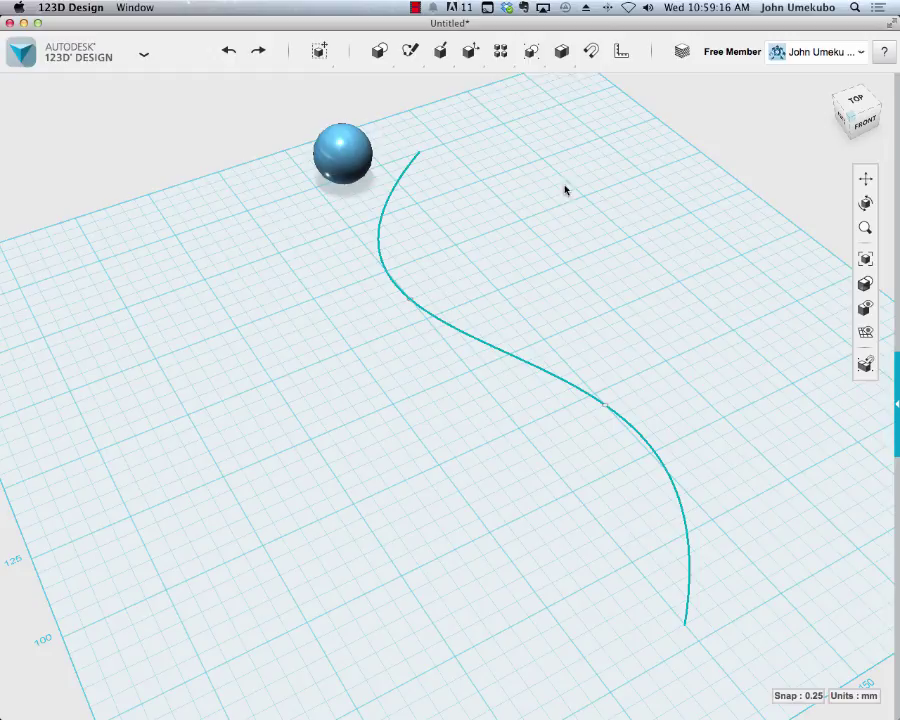
Start a path pattern with the sphere as the solid to repeat, ready to pick the path
mouse_move(500, 50)
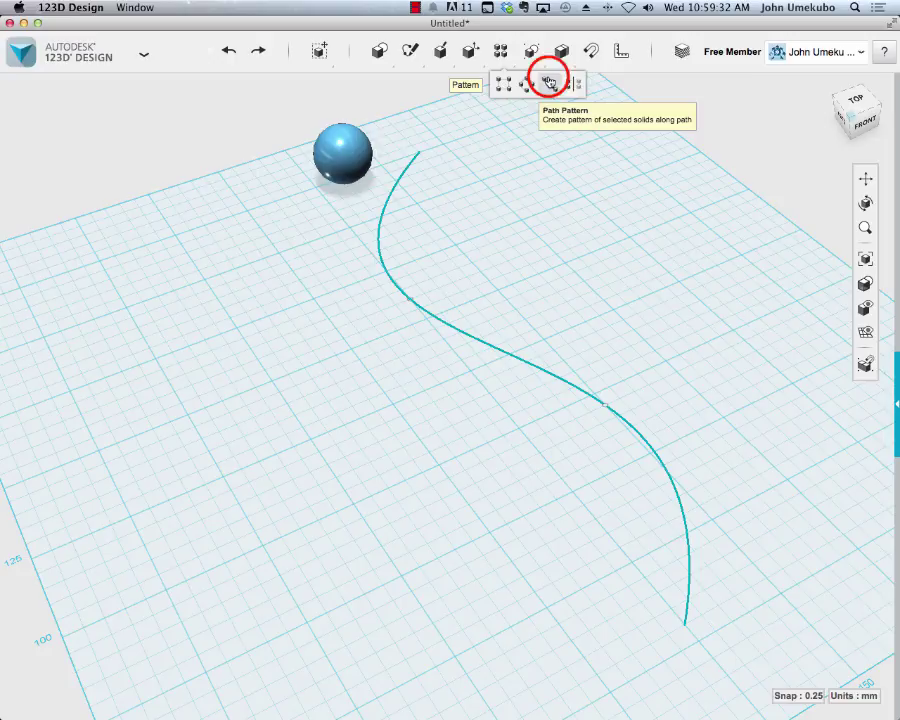
click(548, 84)
click(341, 150)
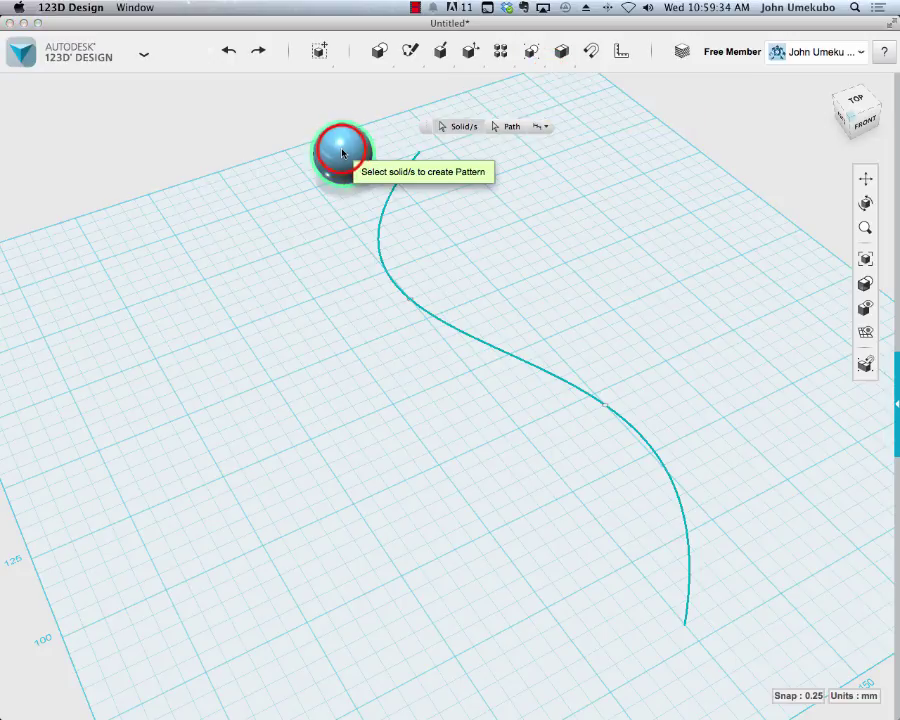
click(500, 136)
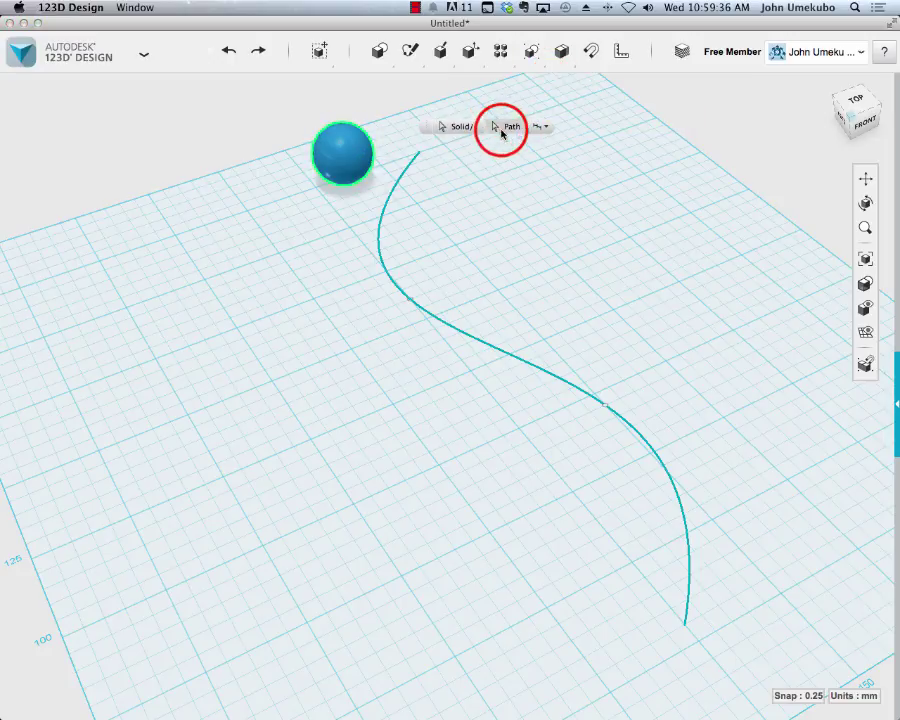
Set the S-shaped curve as the path and spread sphere copies along it
click(409, 168)
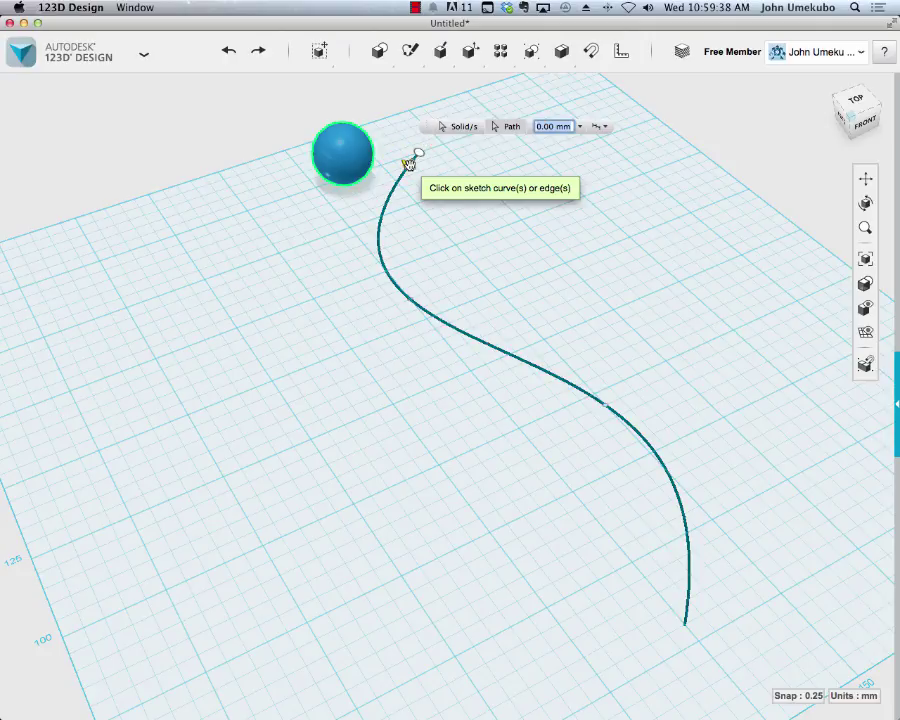
drag(409, 163, 681, 618)
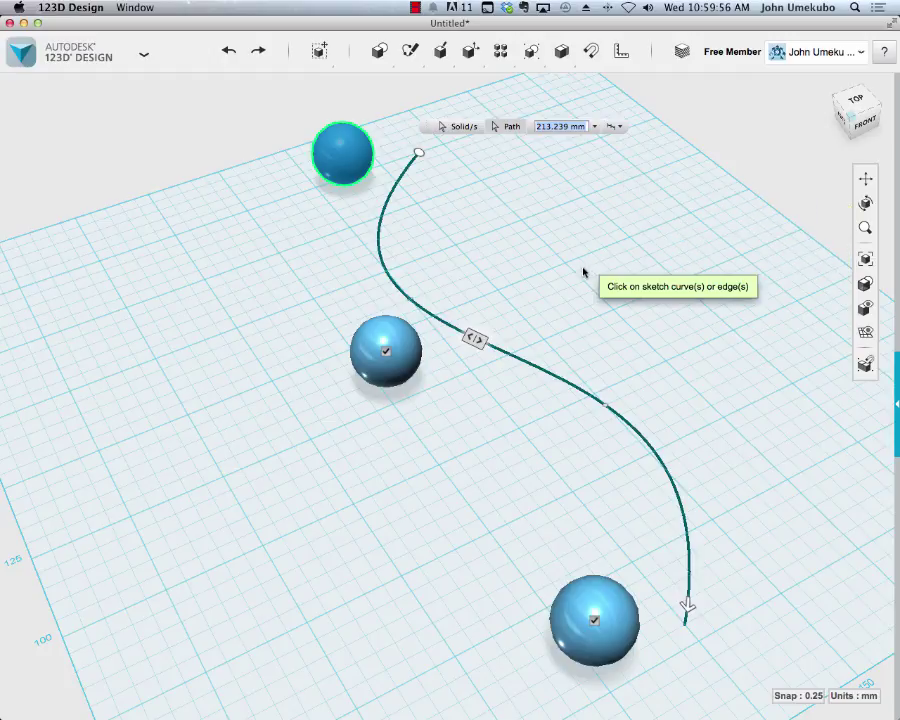
click(473, 338)
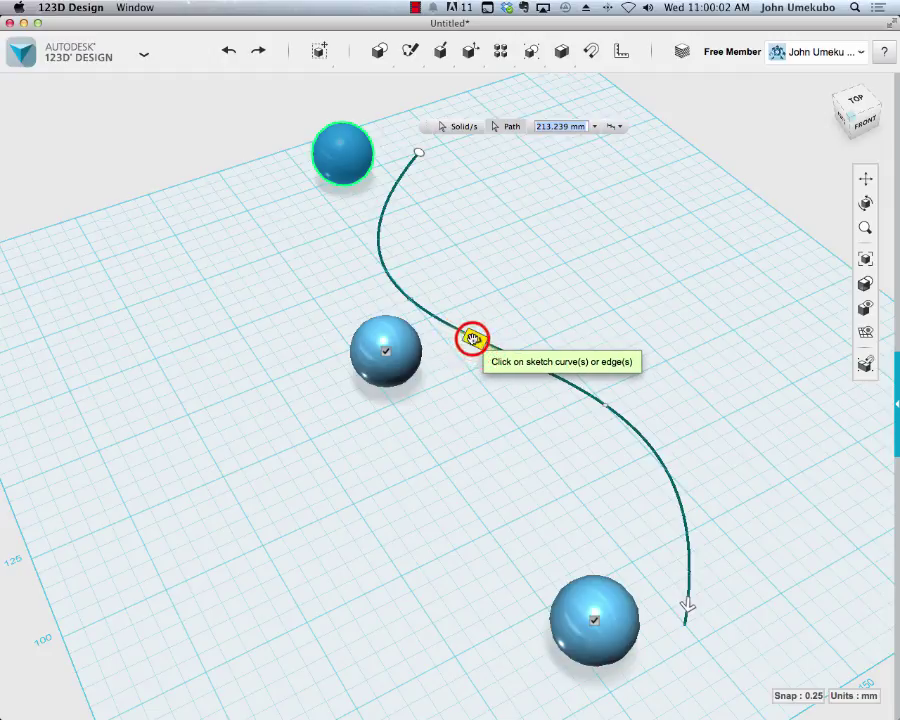
text(3)
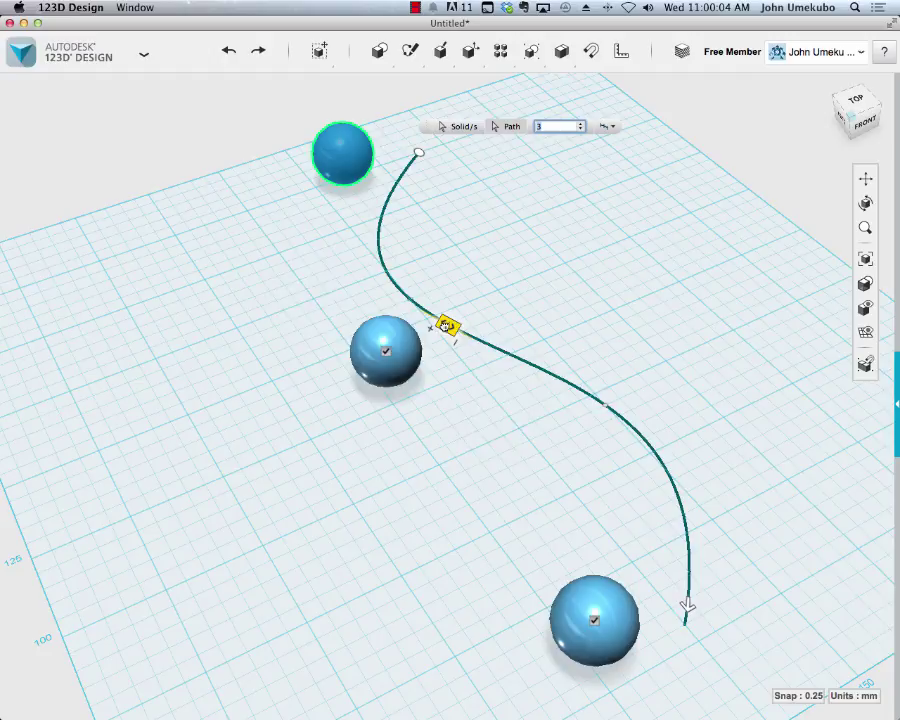
drag(446, 325, 382, 262)
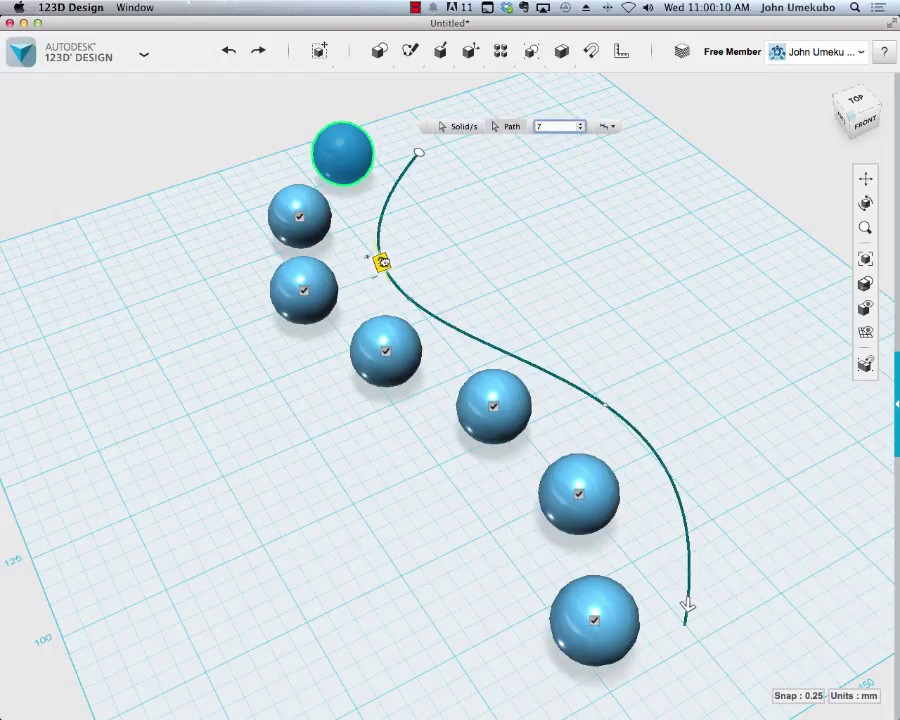
Extend the path pattern to eight spheres, finish it, and orbit around the result
click(541, 127)
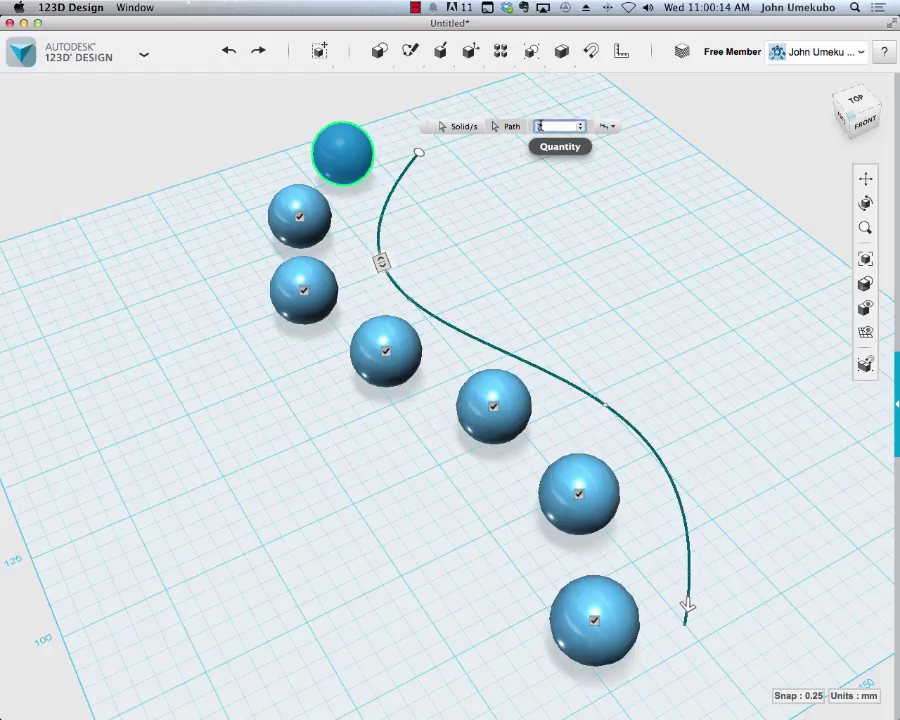
click(381, 262)
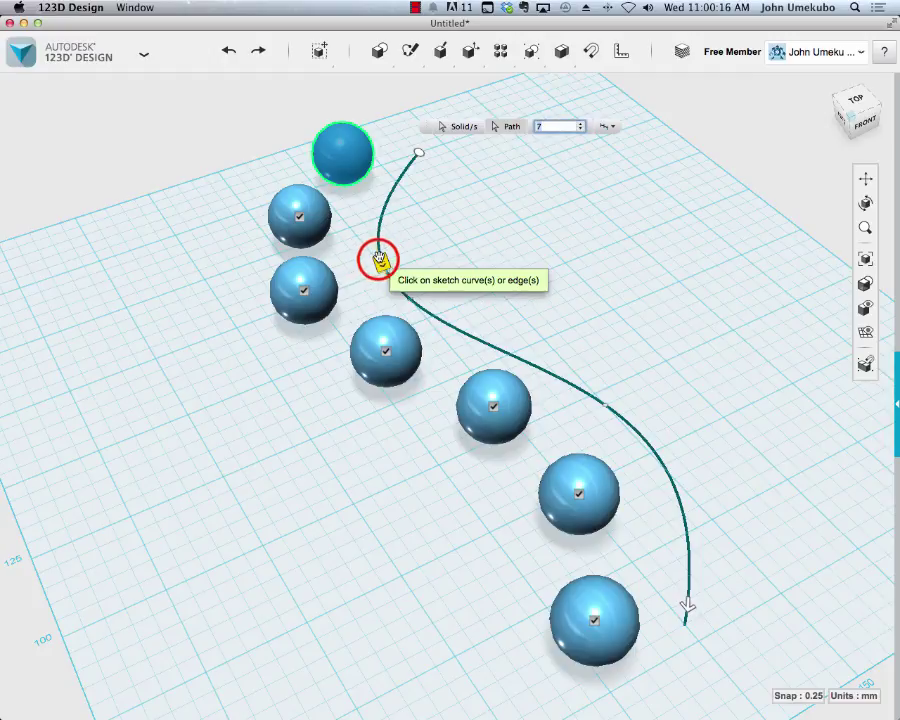
drag(381, 262, 377, 247)
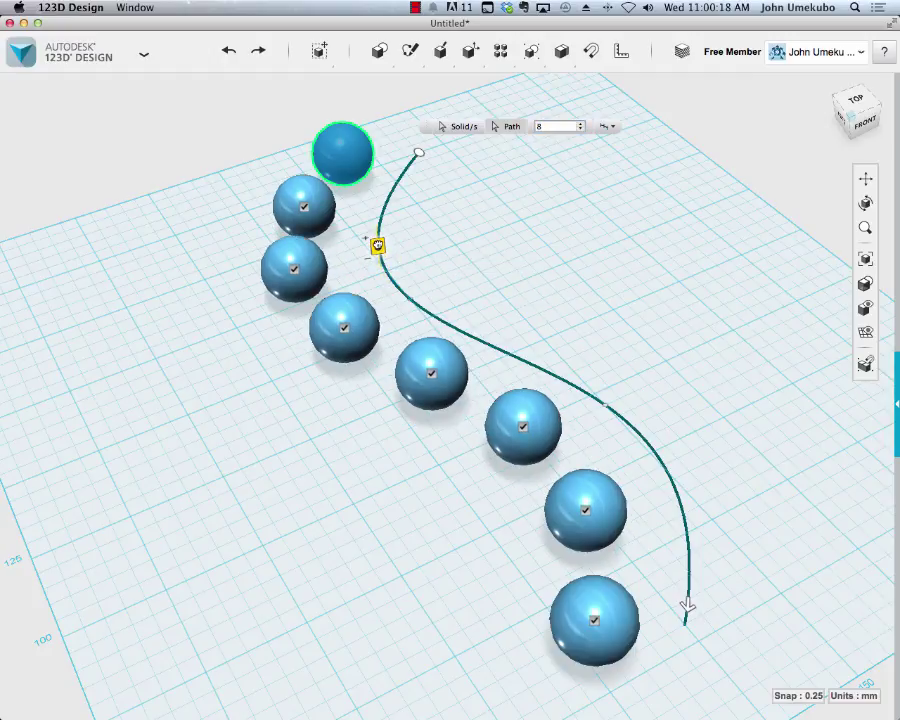
click(266, 357)
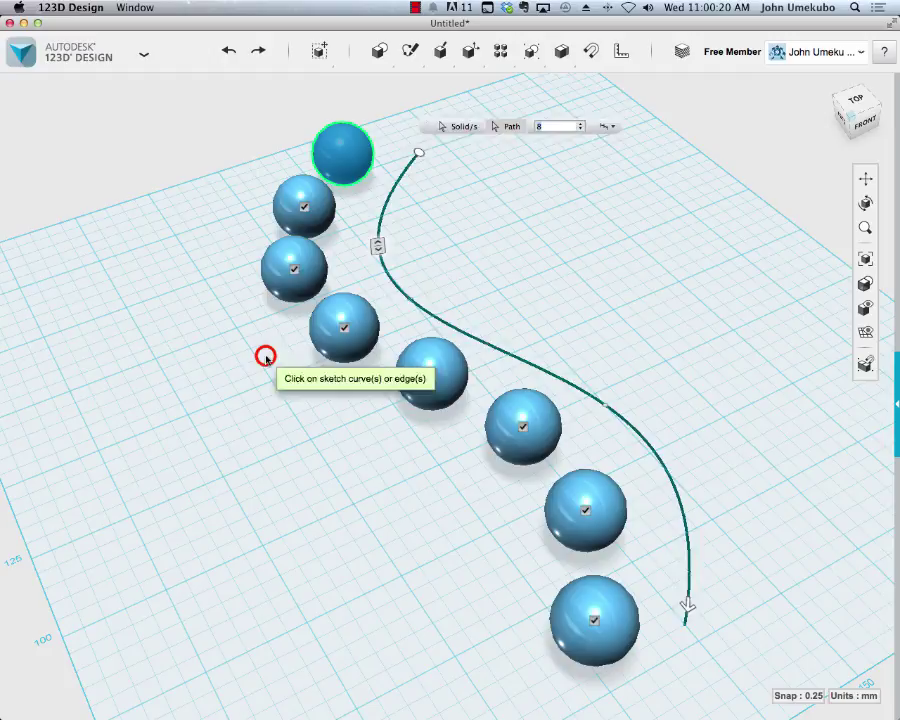
mouse_move(236, 383)
right_down()
mouse_move(261, 390)
mouse_move(301, 380)
mouse_move(301, 346)
mouse_move(289, 366)
mouse_move(235, 388)
right_up()
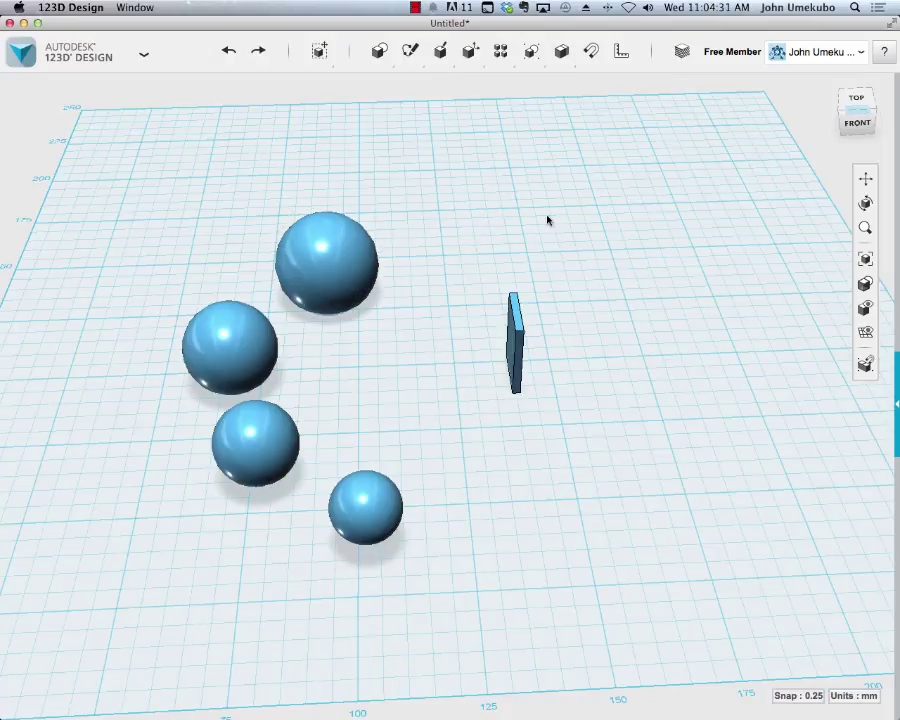
Orbit around the four spheres and select the thin upright plate
mouse_move(505, 58)
mouse_move(108, 462)
right_down()
mouse_move(181, 478)
mouse_move(174, 440)
mouse_move(135, 468)
mouse_move(118, 462)
right_up()
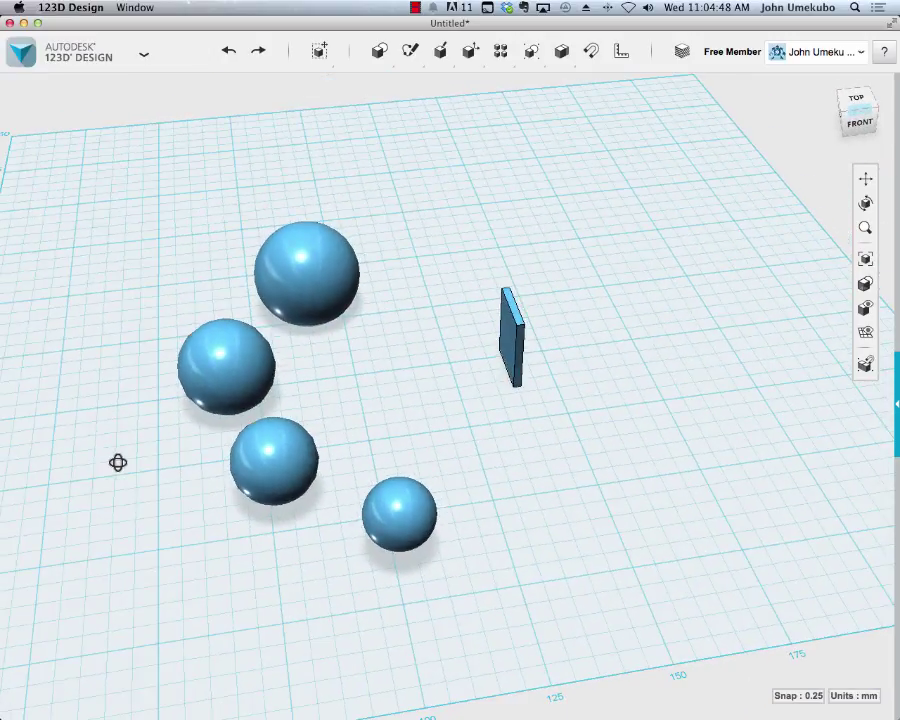
click(516, 340)
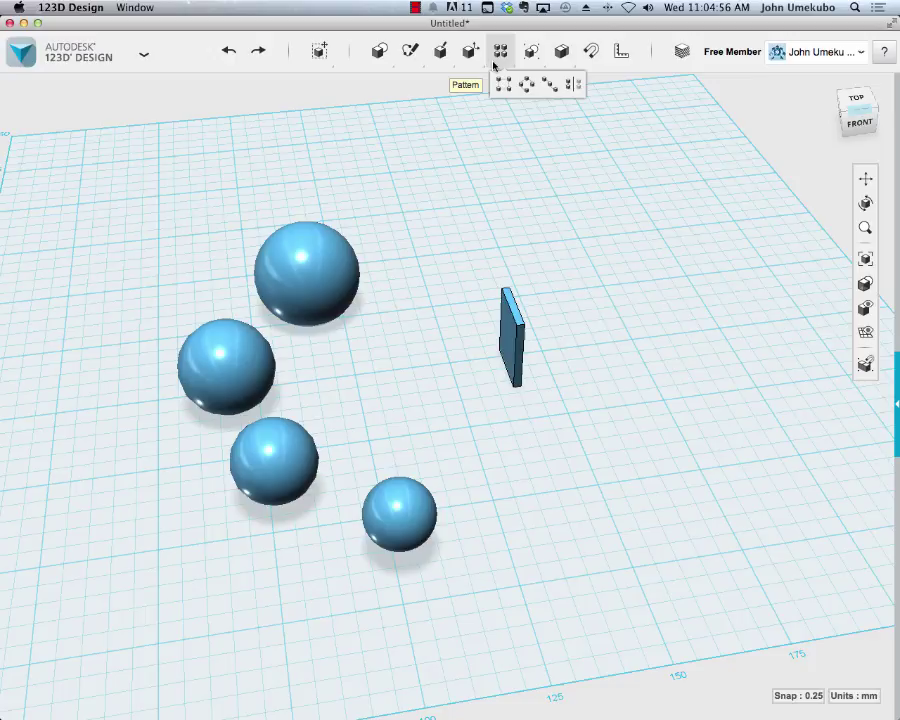
Mirror the four selected spheres using the thin upright plate as the mirror plane
click(571, 84)
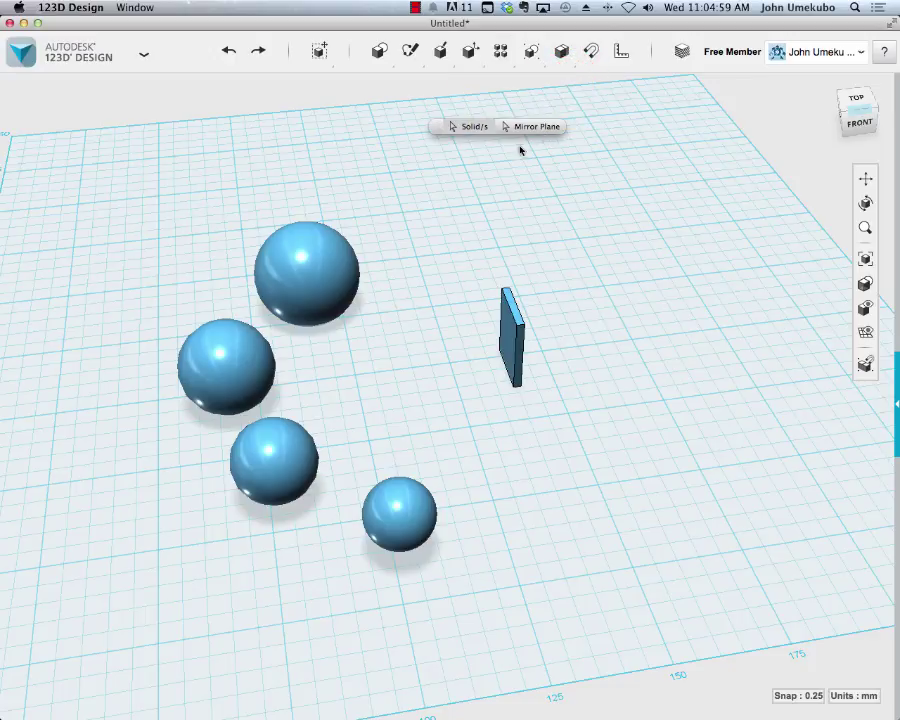
click(316, 261)
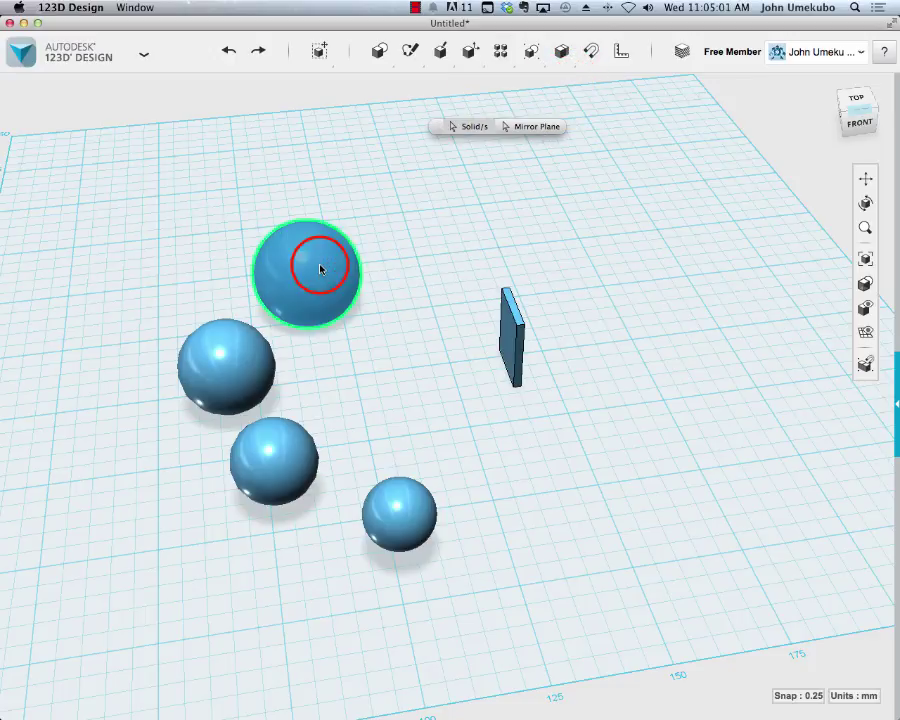
click(244, 361)
click(266, 460)
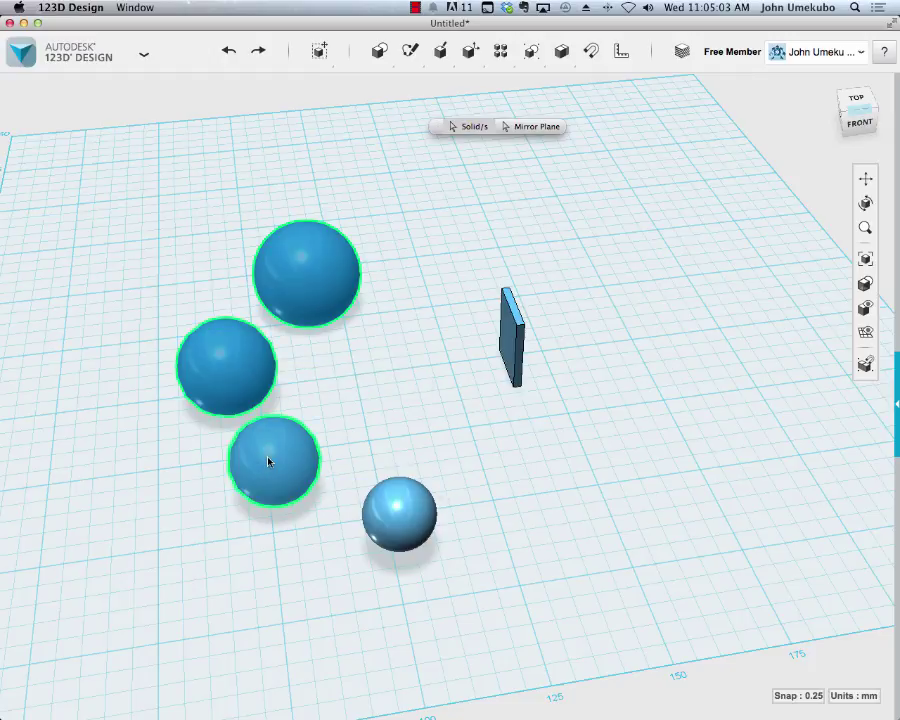
click(385, 497)
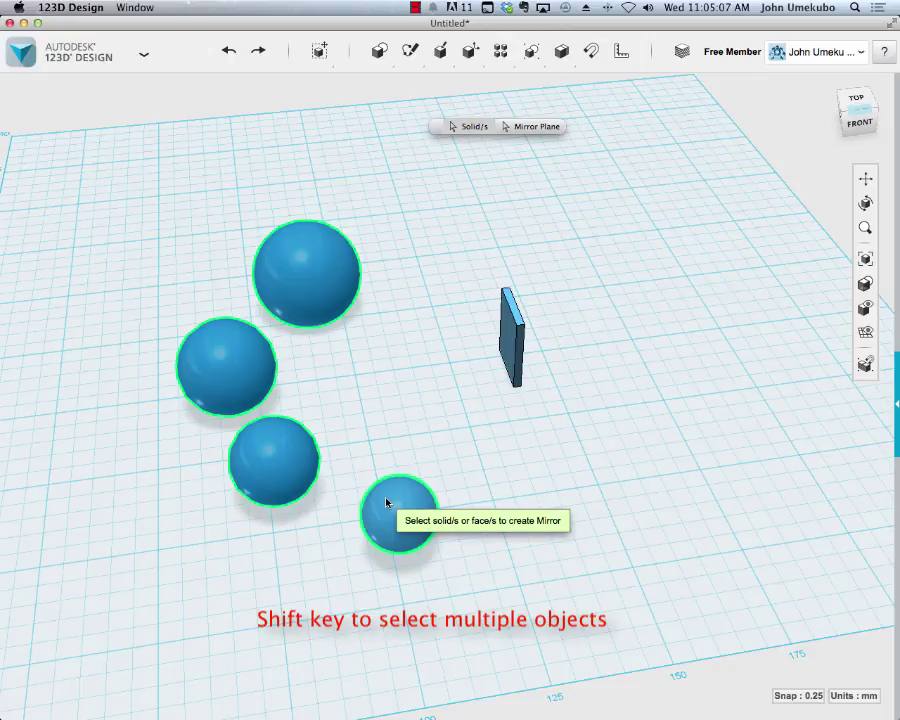
click(535, 128)
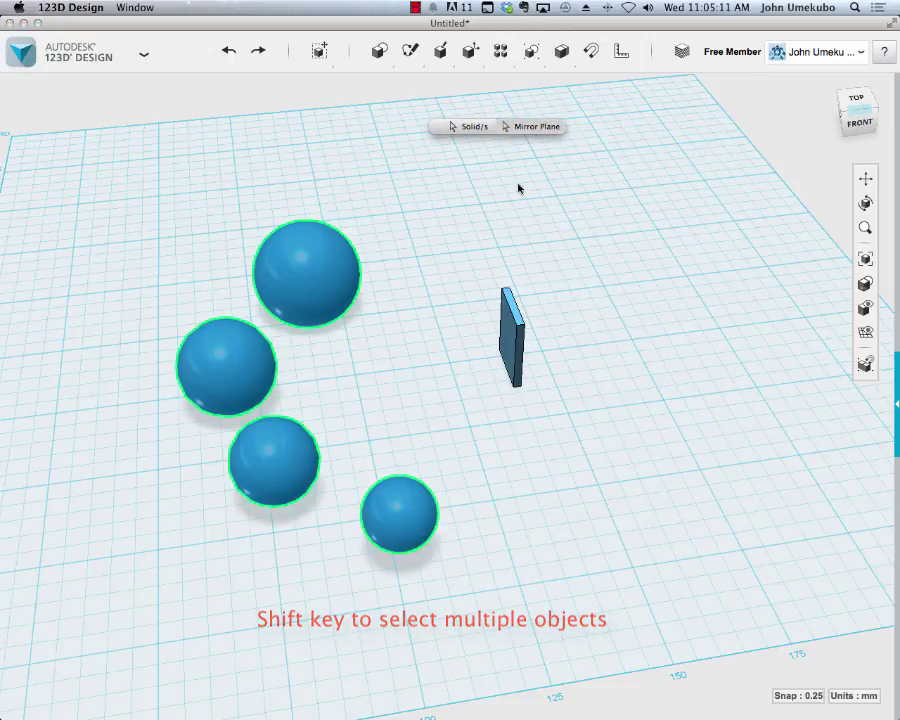
click(507, 333)
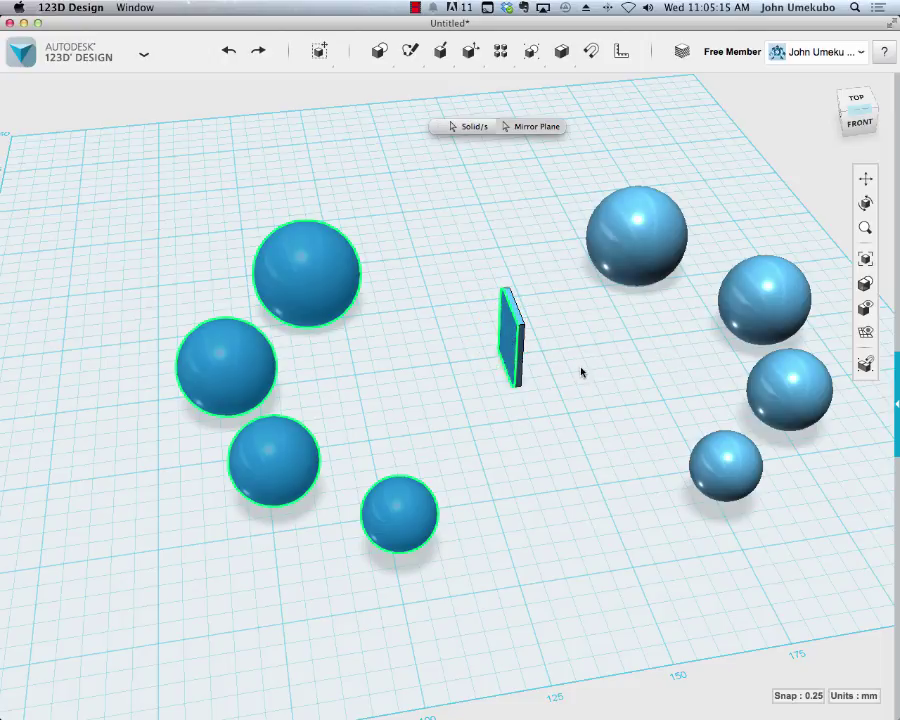
mouse_move(583, 370)
right_down()
mouse_move(444, 372)
mouse_move(538, 380)
mouse_move(590, 373)
right_up()
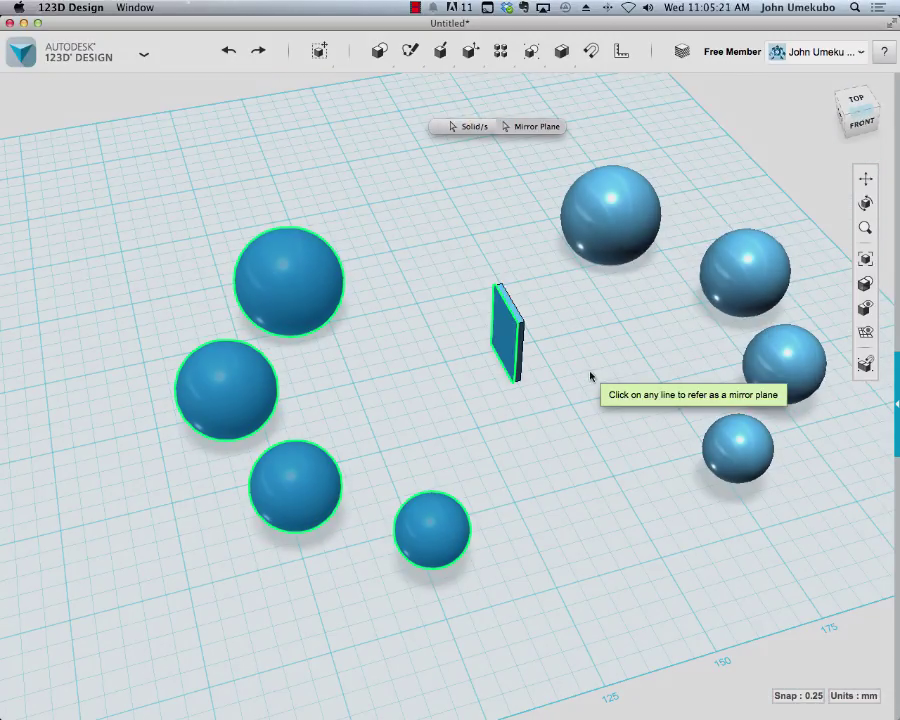